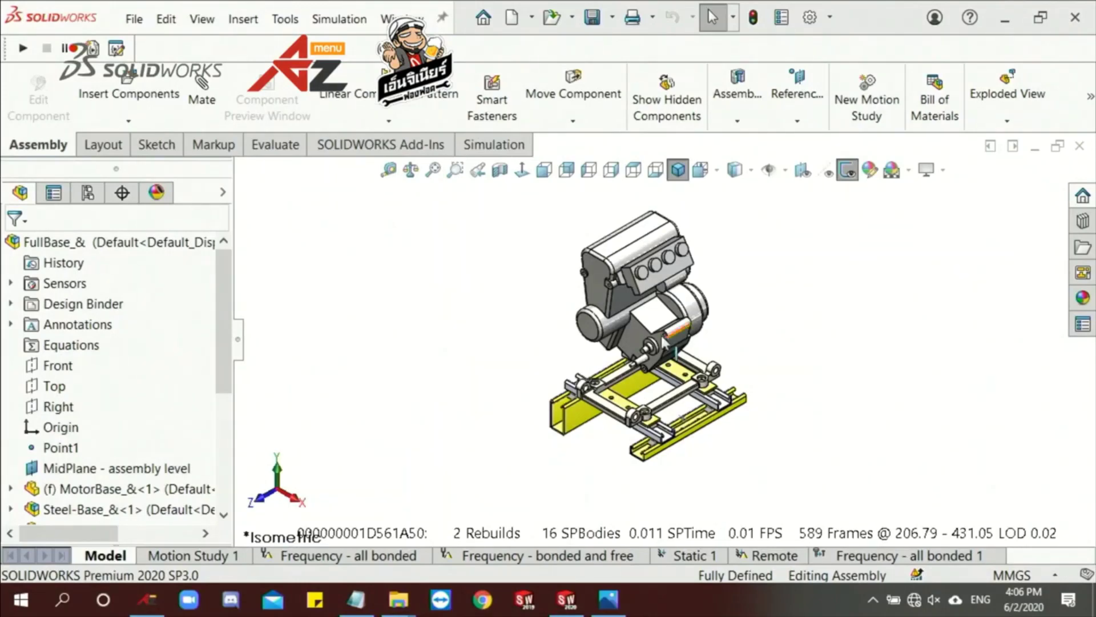
Inspect the engine and the motor base frame bars in the assembly.
scroll(666, 342, "down", 3)
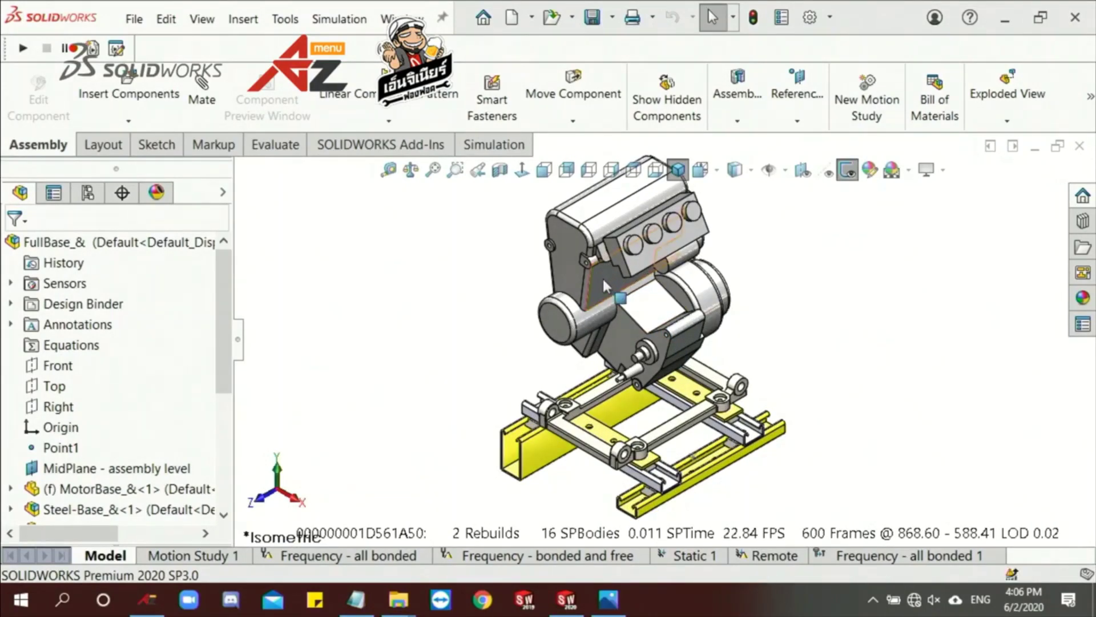
left_click(562, 274)
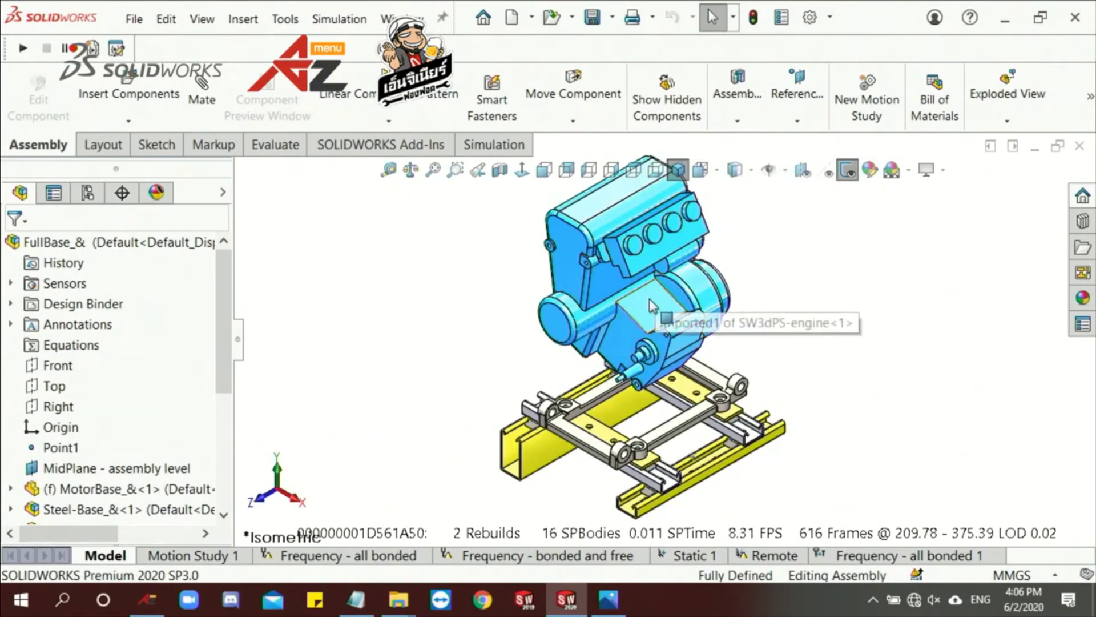
scroll(662, 417, "down", 3)
middle_click_drag(666, 420, 716, 366)
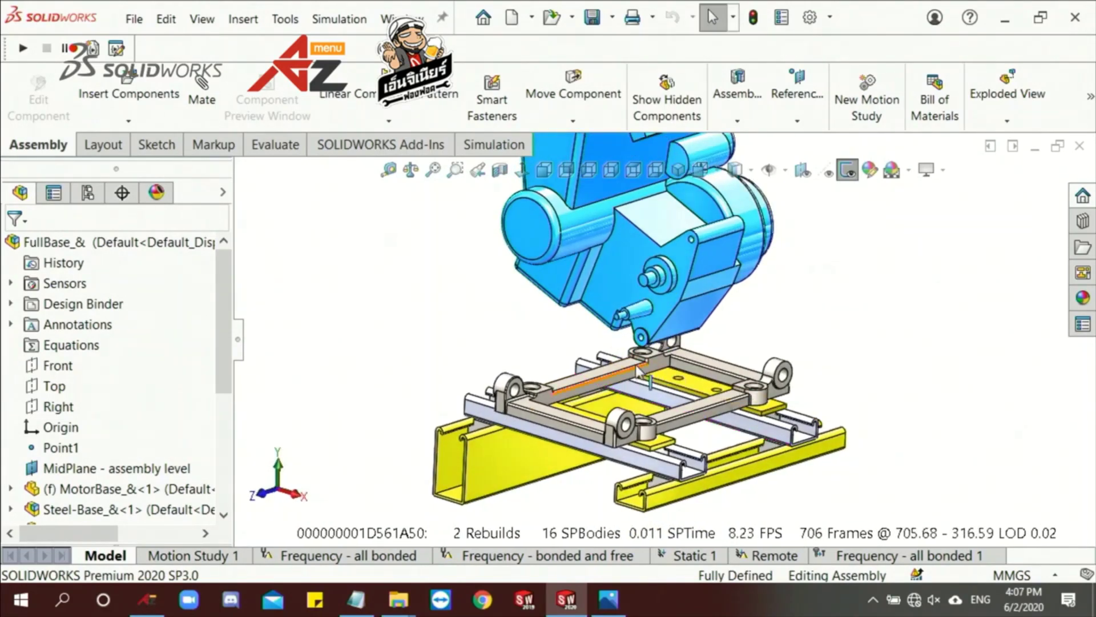
left_click(716, 365)
left_click(696, 402)
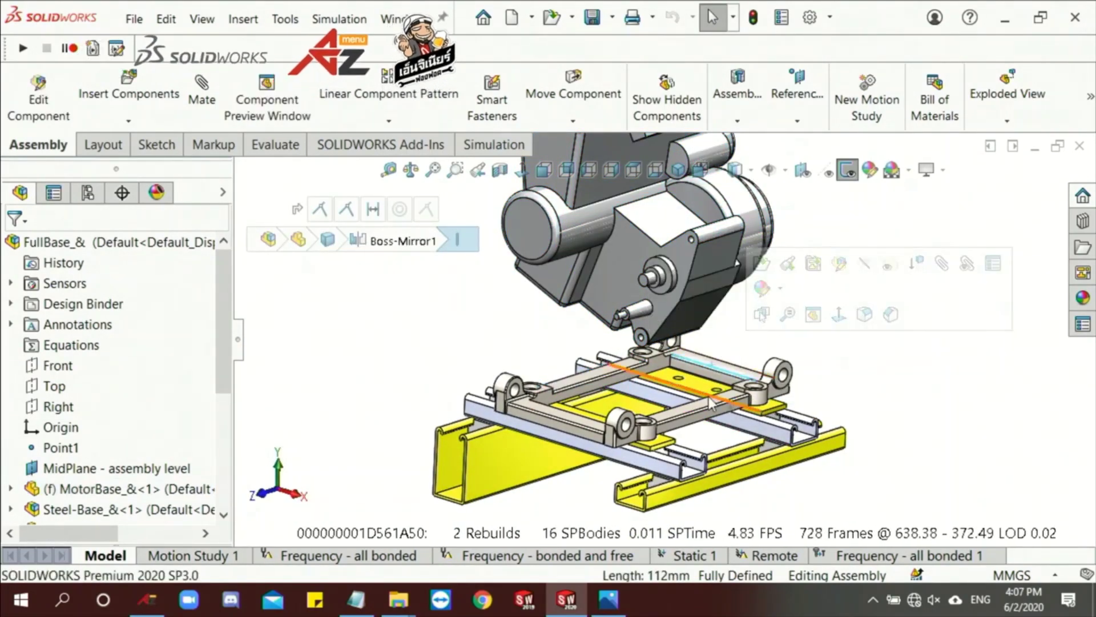
Return to an overall assembly view and activate the Remote simulation study.
middle_click_drag(574, 428, 753, 302)
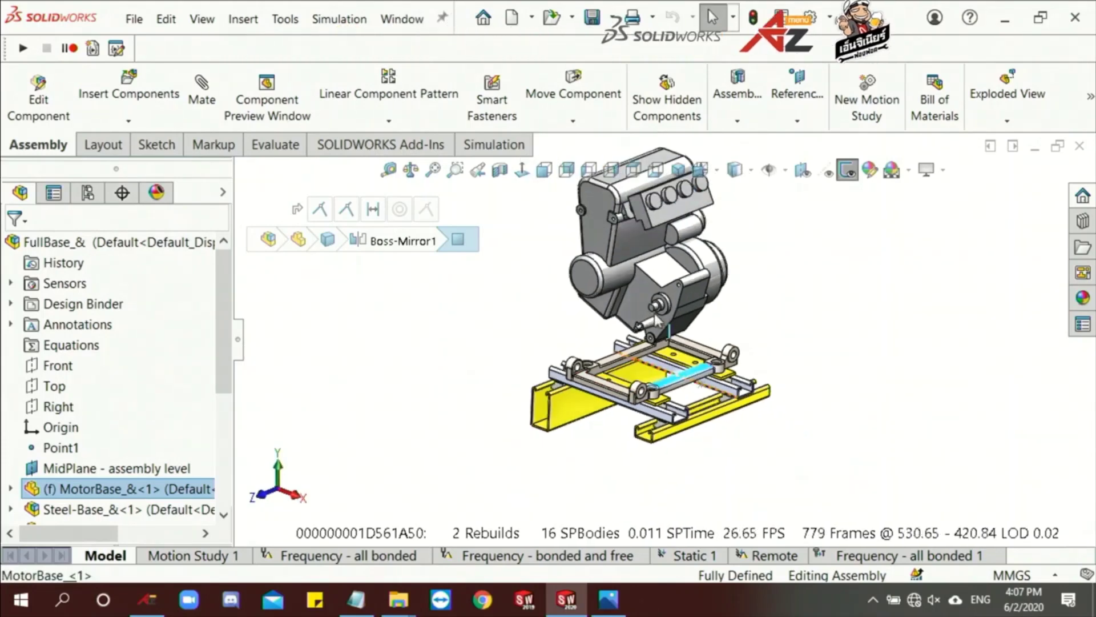
left_click(789, 274)
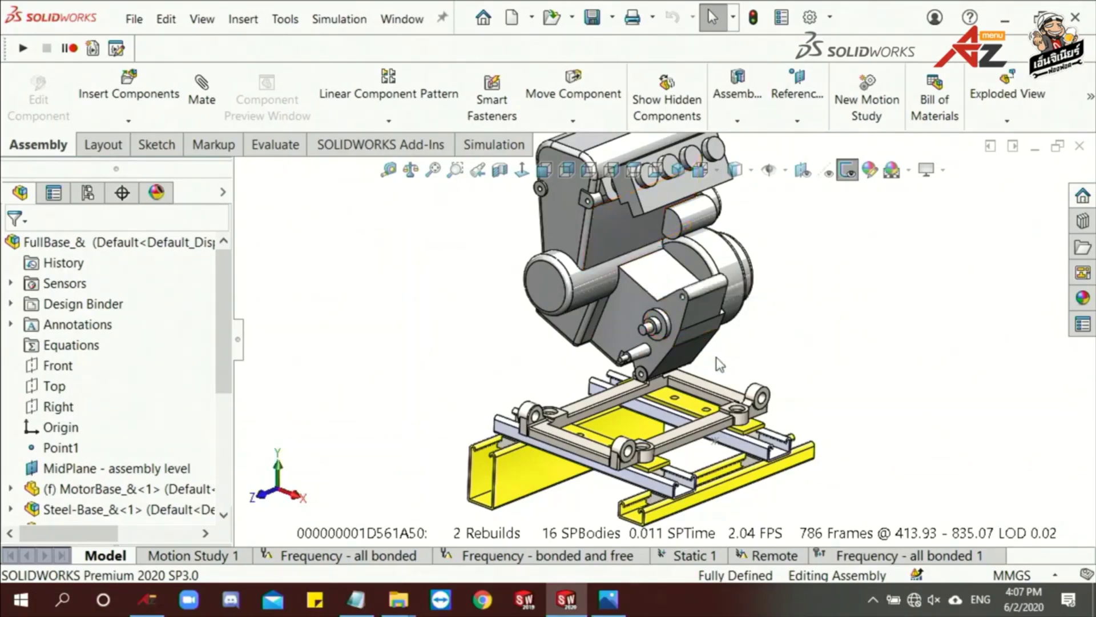
middle_click_drag(742, 328, 742, 302)
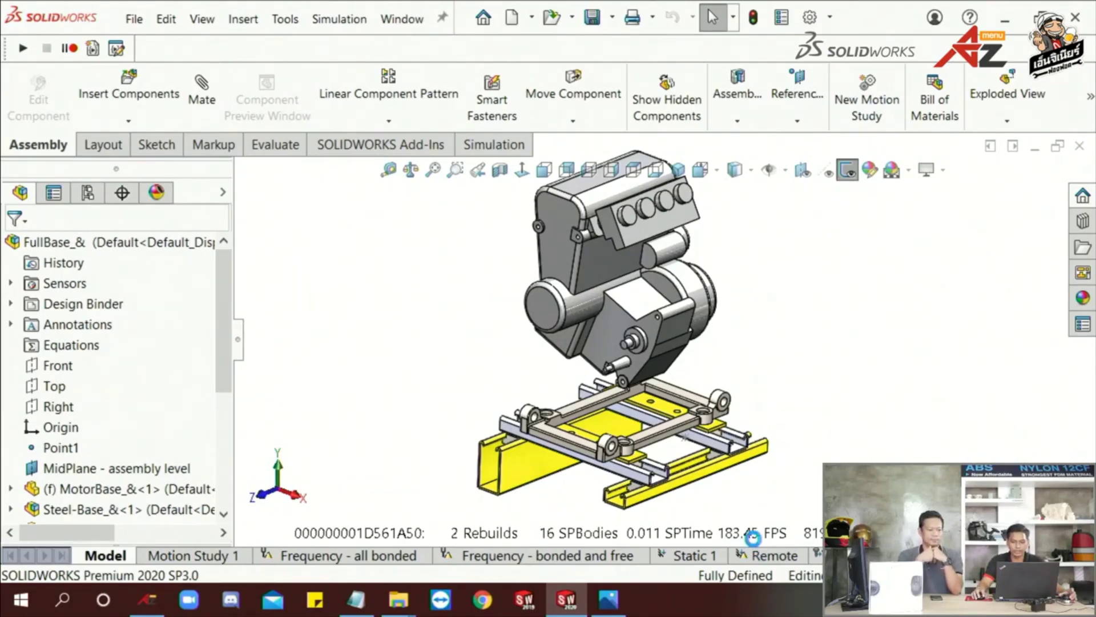
left_click(768, 555)
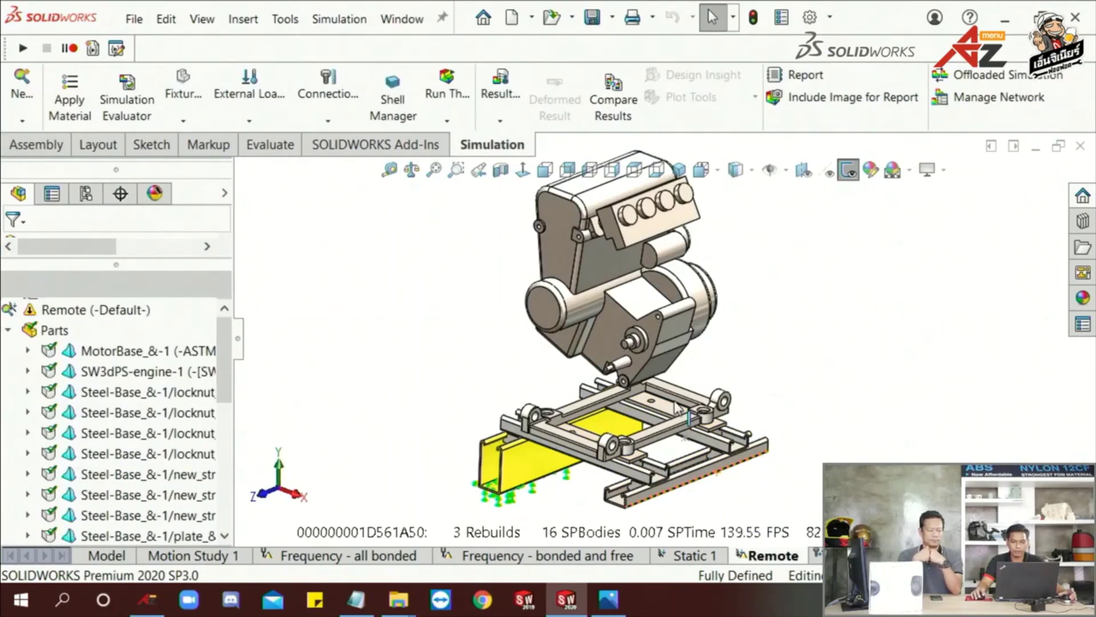
Examine the motor base frame, then fit the engine and base in view.
left_click(9, 331)
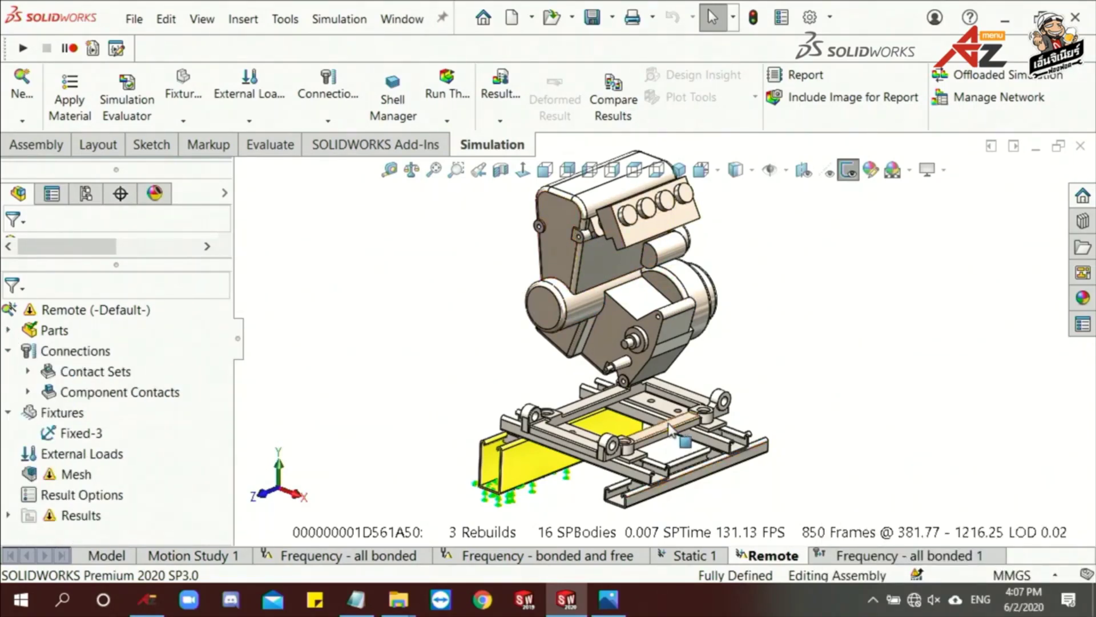
scroll(662, 411, "down", 5)
left_click(663, 404)
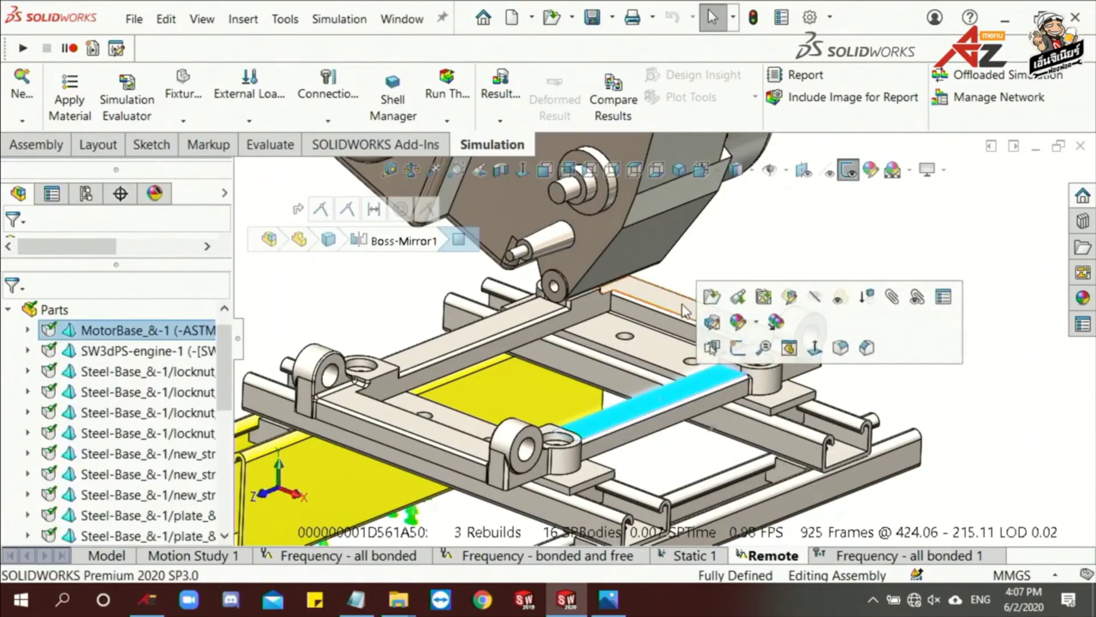
middle_click_drag(550, 313, 501, 327)
key("f")
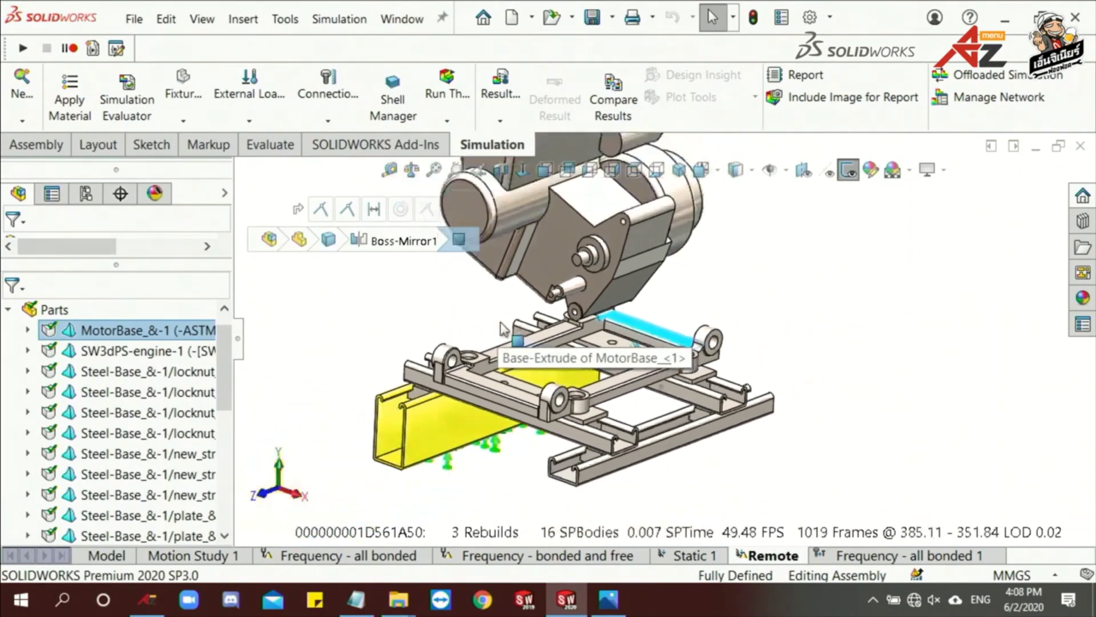
left_click(264, 393)
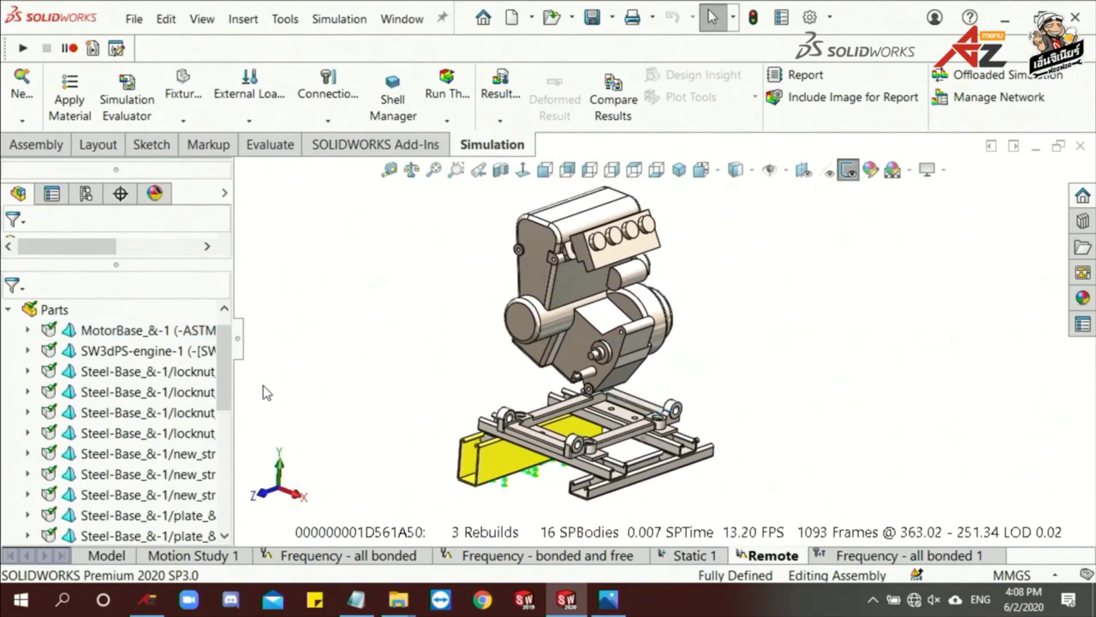
Select SW3dPS-engine-1 in the study tree and show the Evaluate tools.
left_click(131, 353)
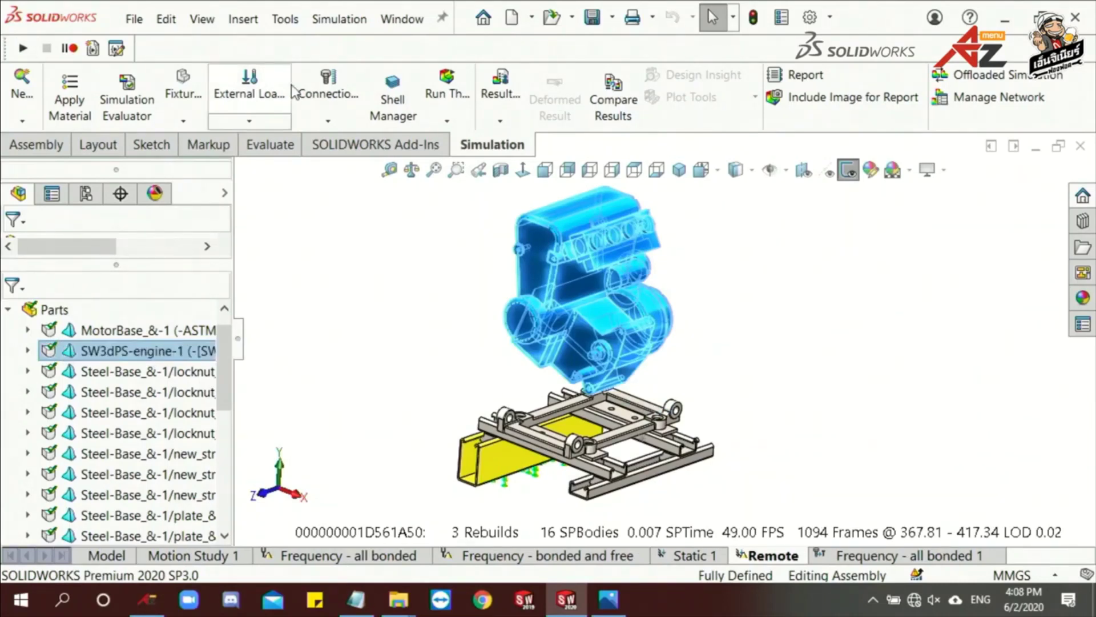
left_click(210, 142)
left_click(351, 145)
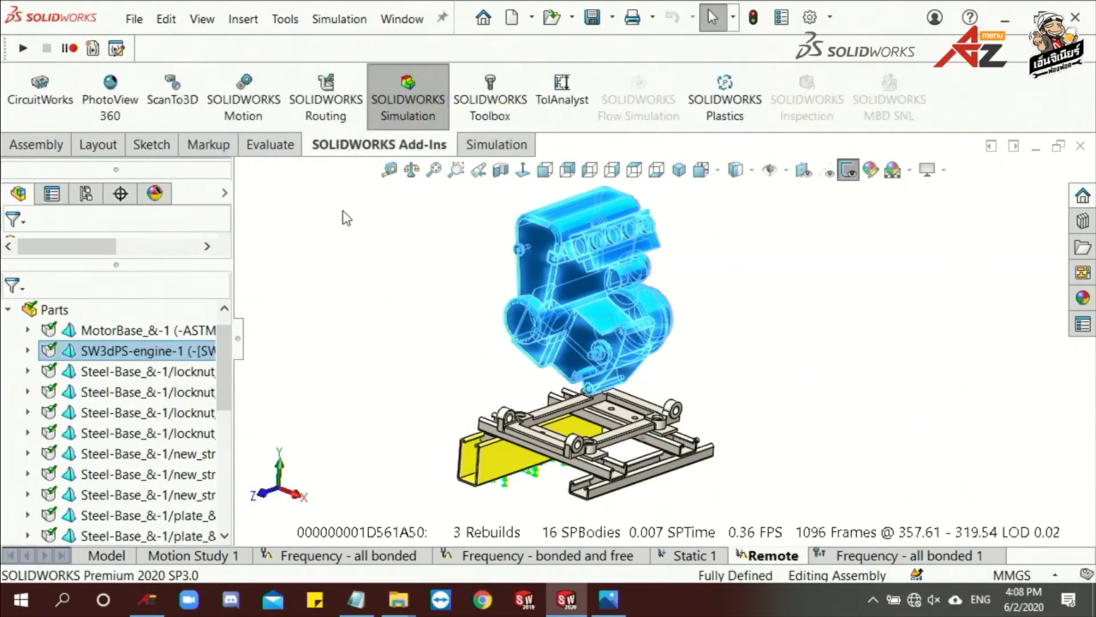
left_click(268, 146)
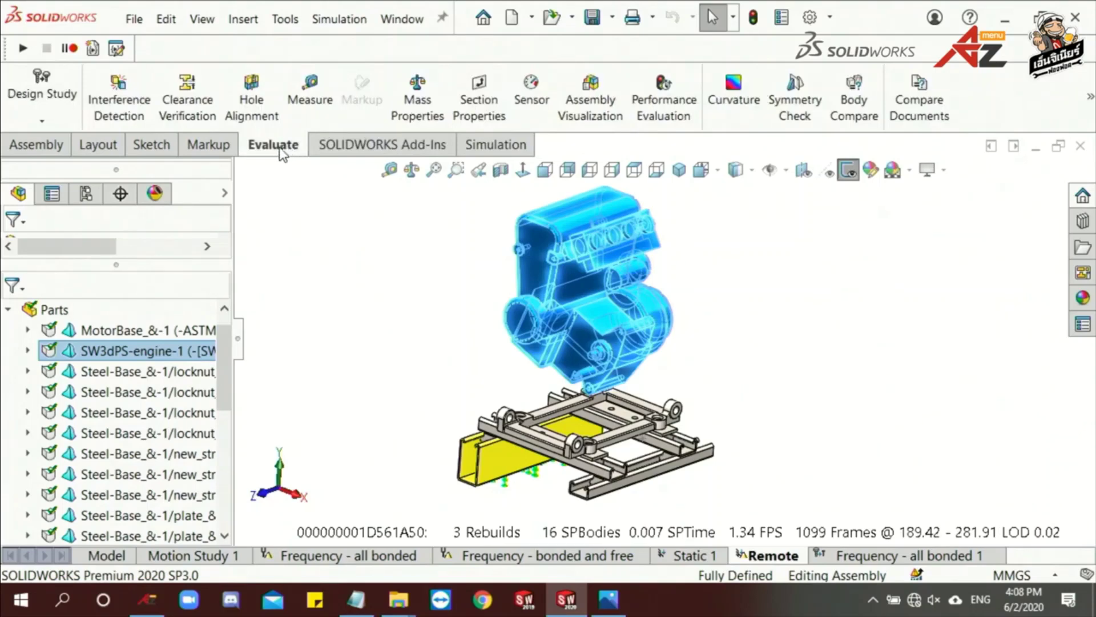
Run Mass Properties on the engine alone, clearing the rest of the assembly.
left_click(415, 106)
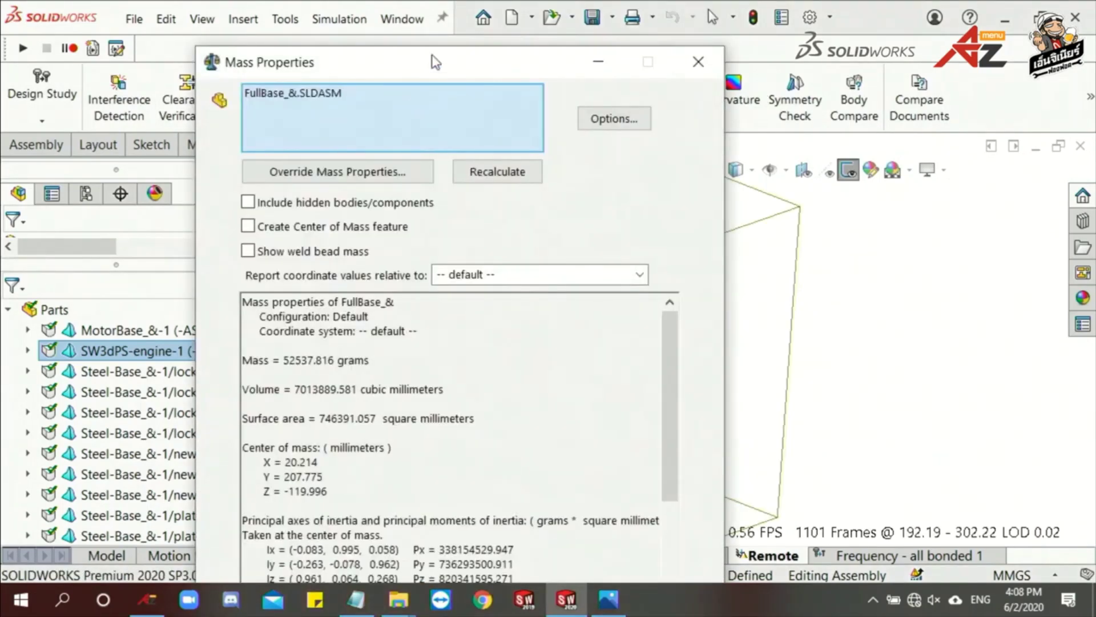
left_click_drag(435, 61, 275, 34)
right_click(233, 106)
left_click(298, 115)
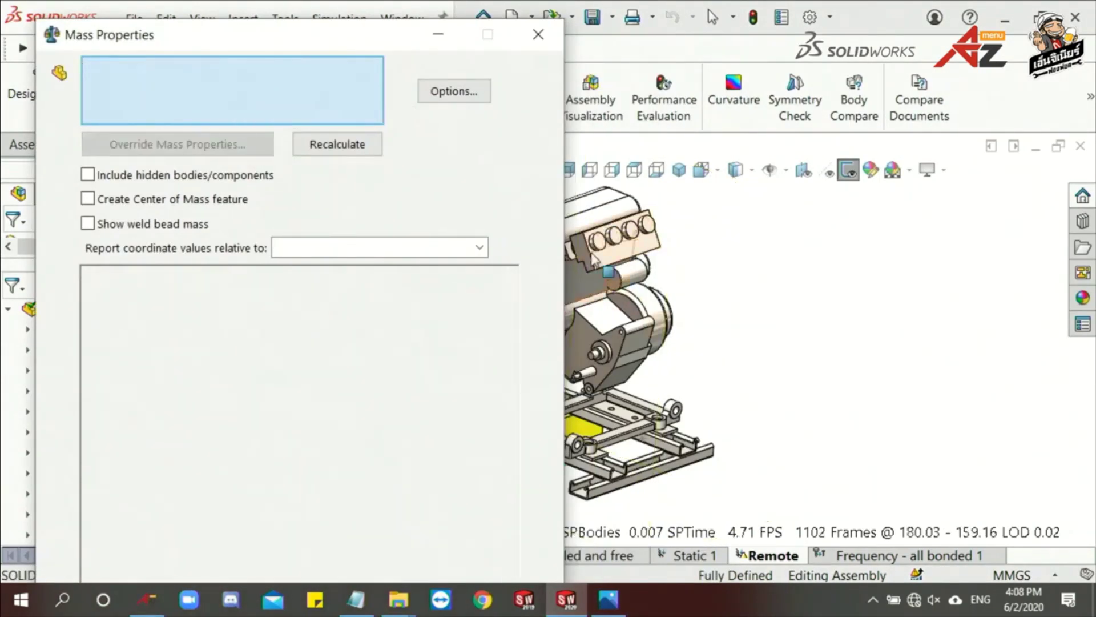
left_click(590, 210)
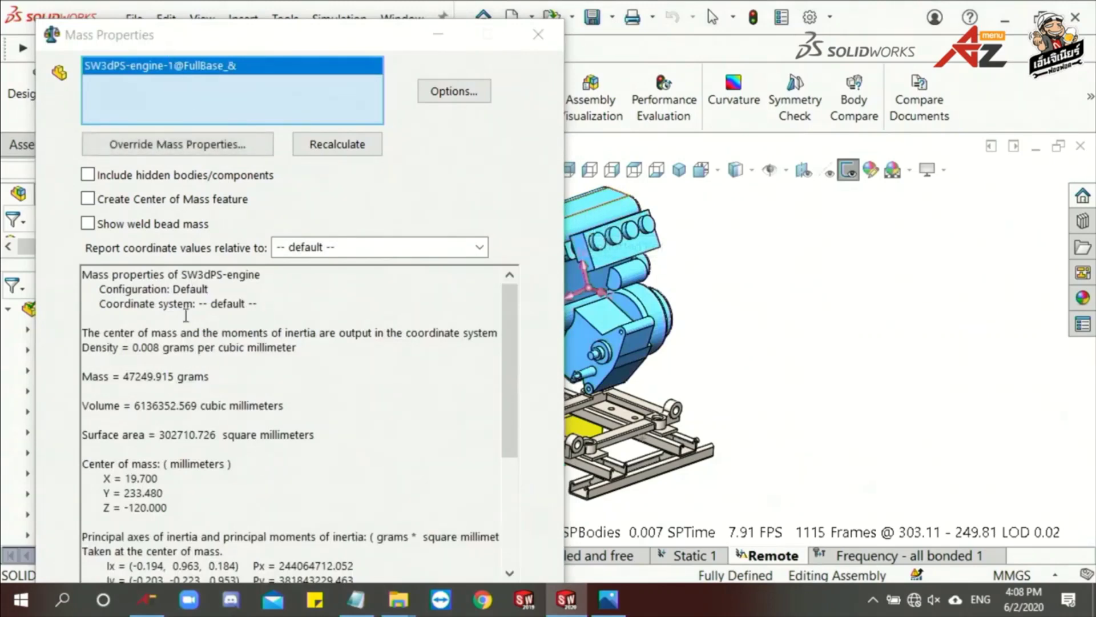
Read the engine's 47249.915 g mass and centre of mass (19.7, 233.48, -120 mm).
left_click(165, 493)
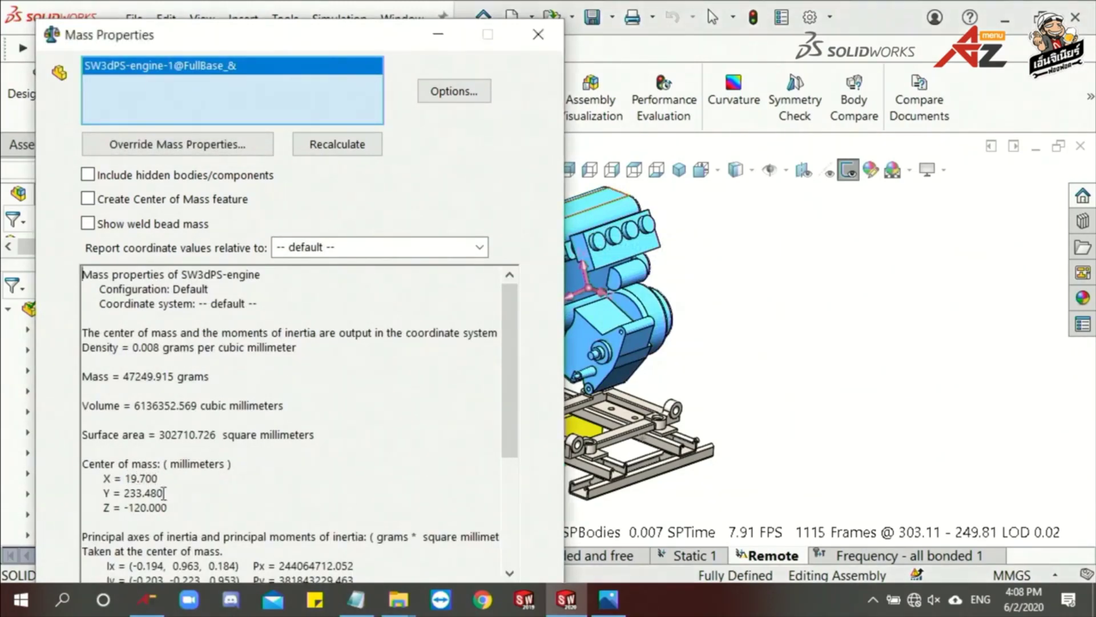
double_click(148, 508)
left_click(171, 506)
right_click(269, 91)
left_click(202, 81)
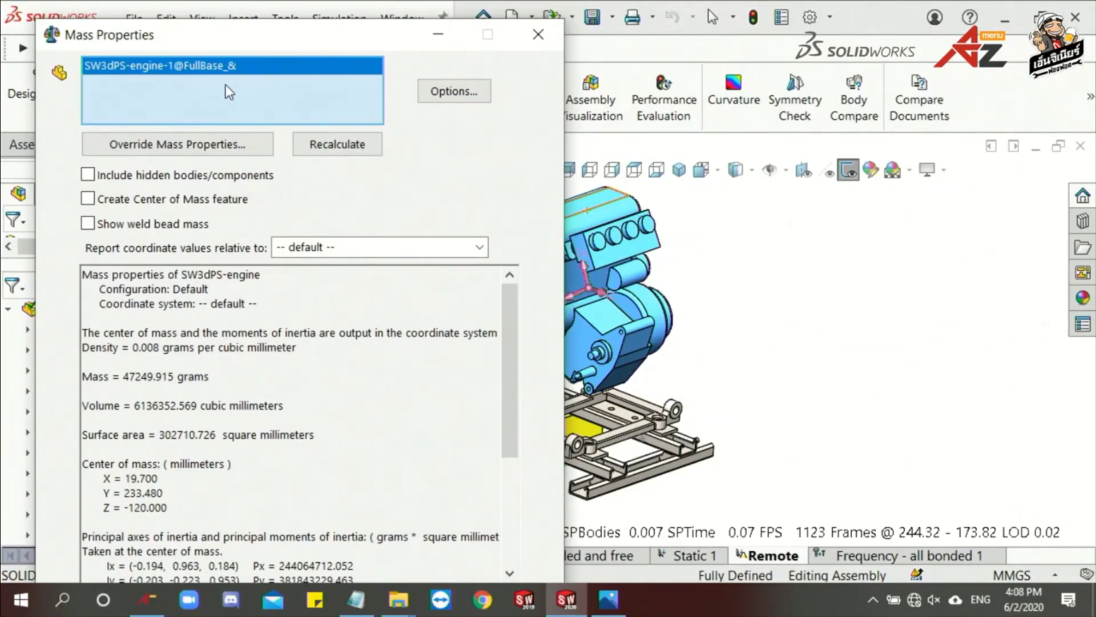
right_click(225, 84)
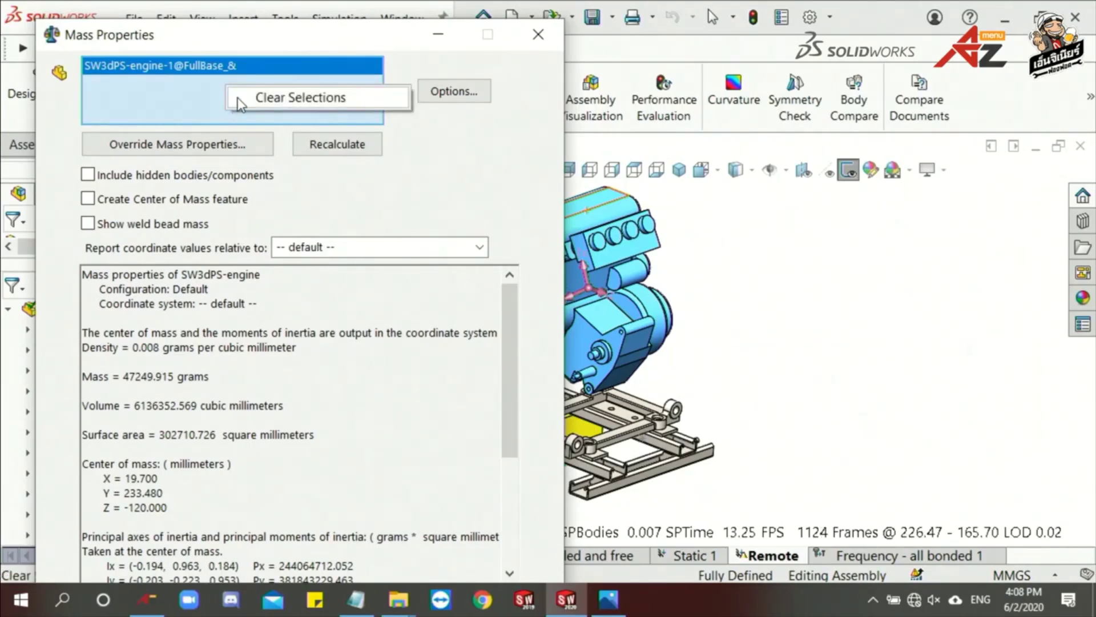
left_click(237, 98)
left_click(537, 38)
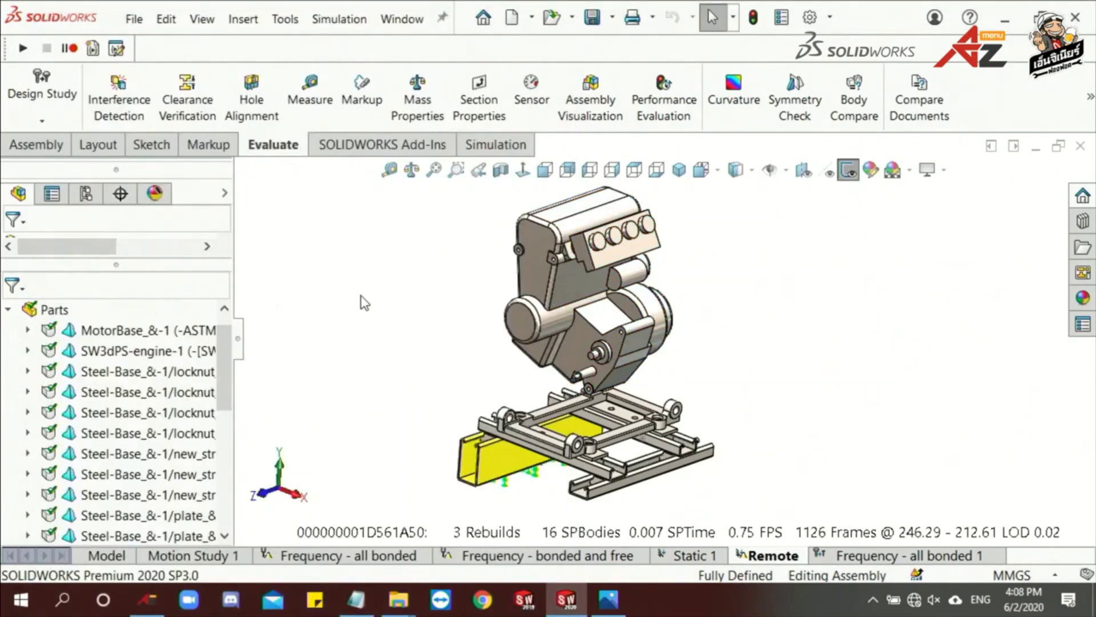
Exclude SW3dPS-engine-1 from the analysis and collapse the Parts folder.
right_click(194, 352)
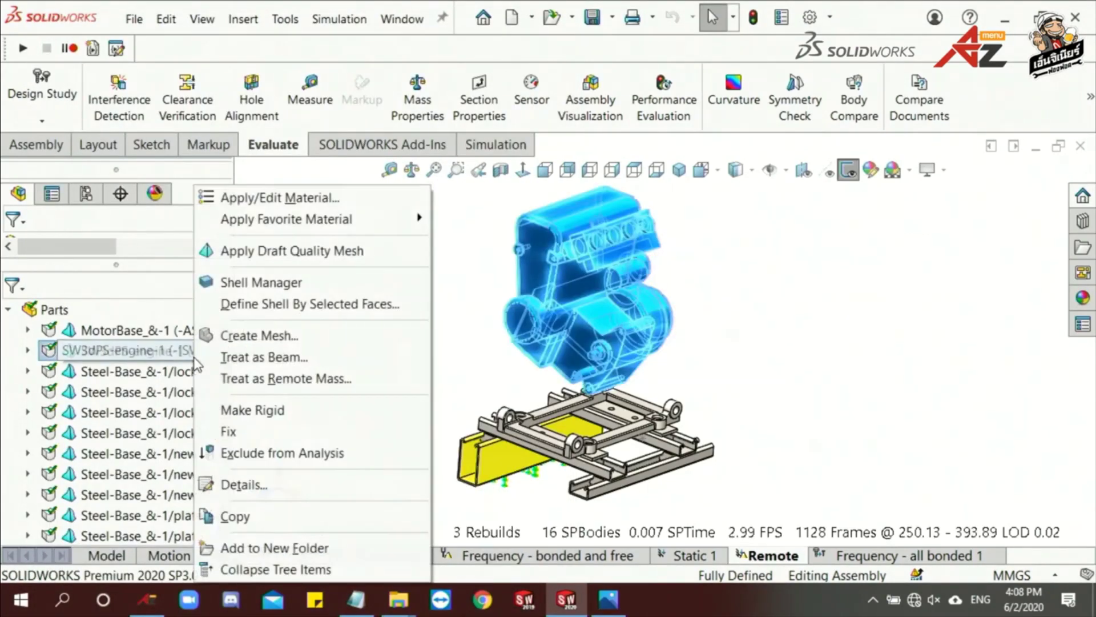
left_click(299, 458)
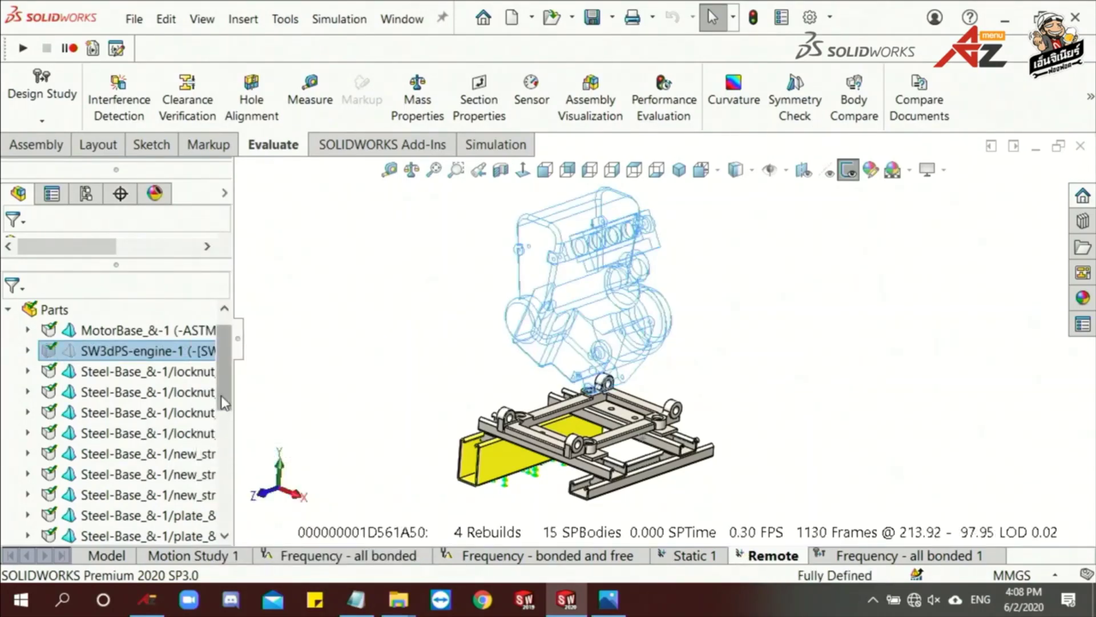
left_click(8, 310)
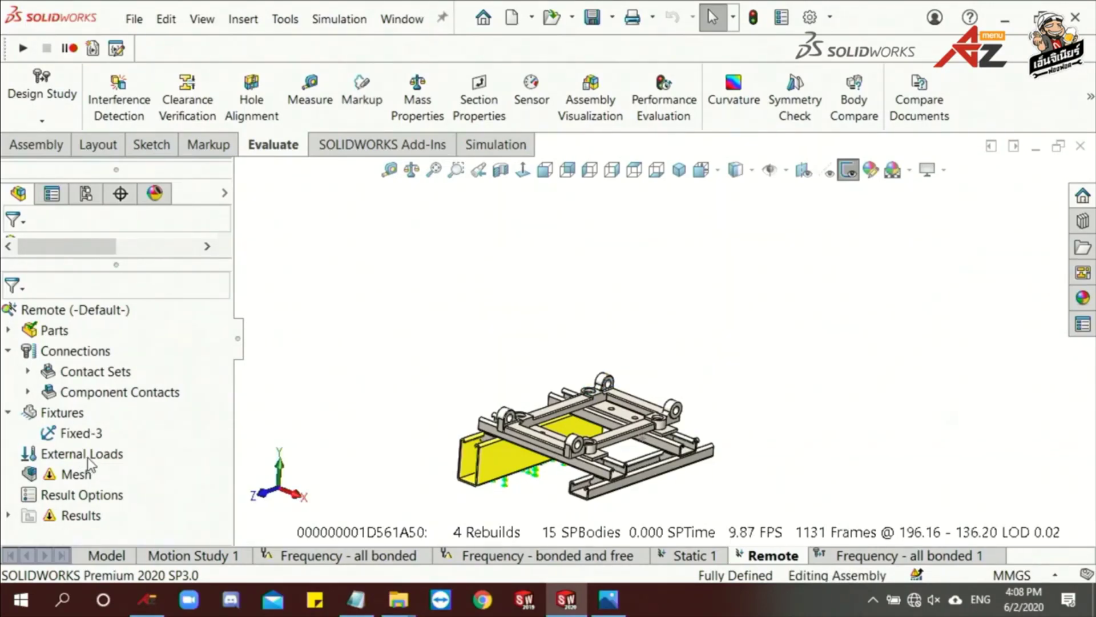
right_click(87, 456)
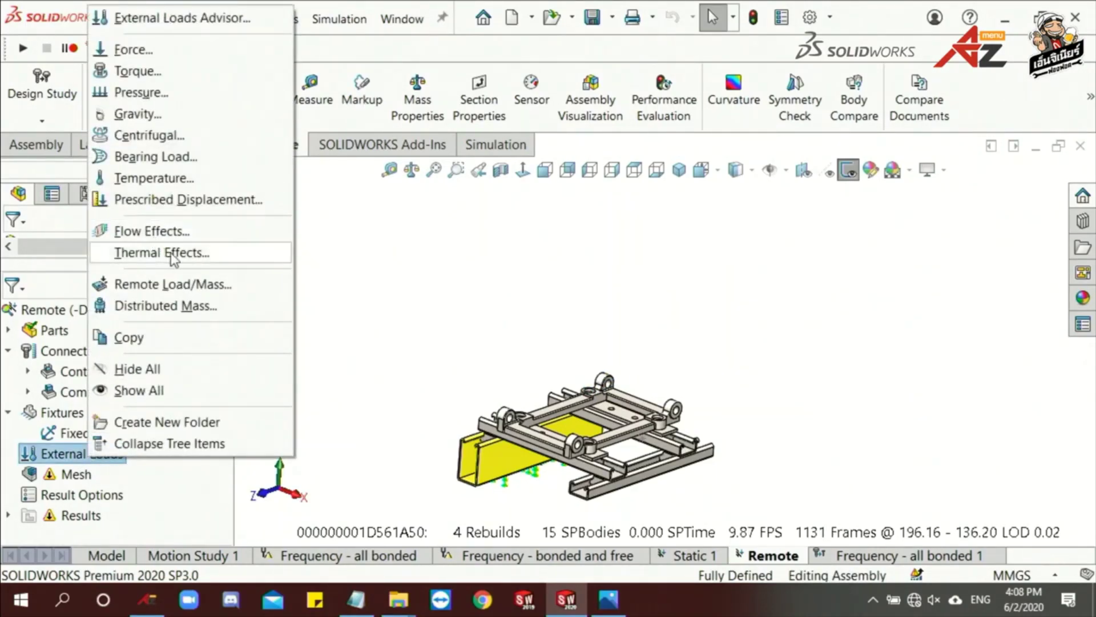
Start a Remote Load/Mass definition under External Loads.
left_click(196, 285)
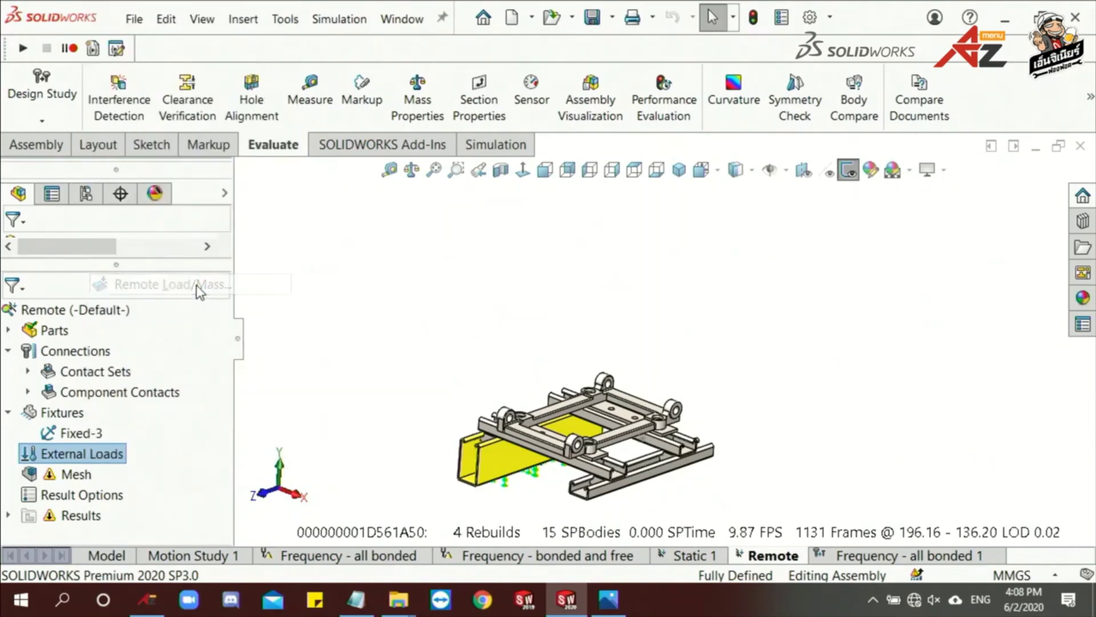
left_click_drag(222, 353, 221, 388)
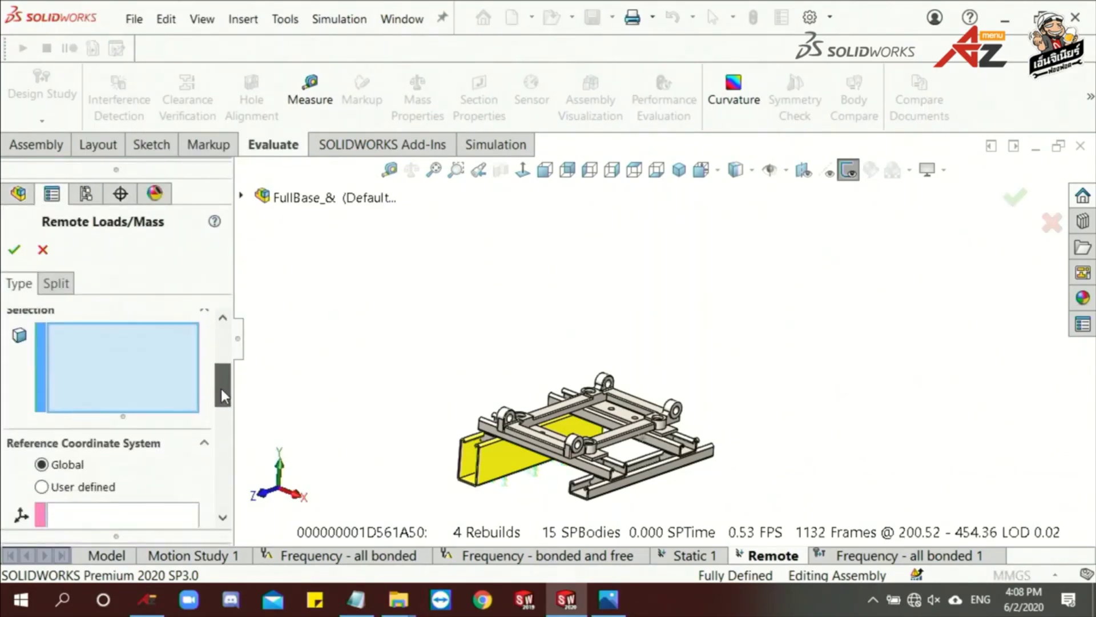
scroll(603, 422, "down", 2)
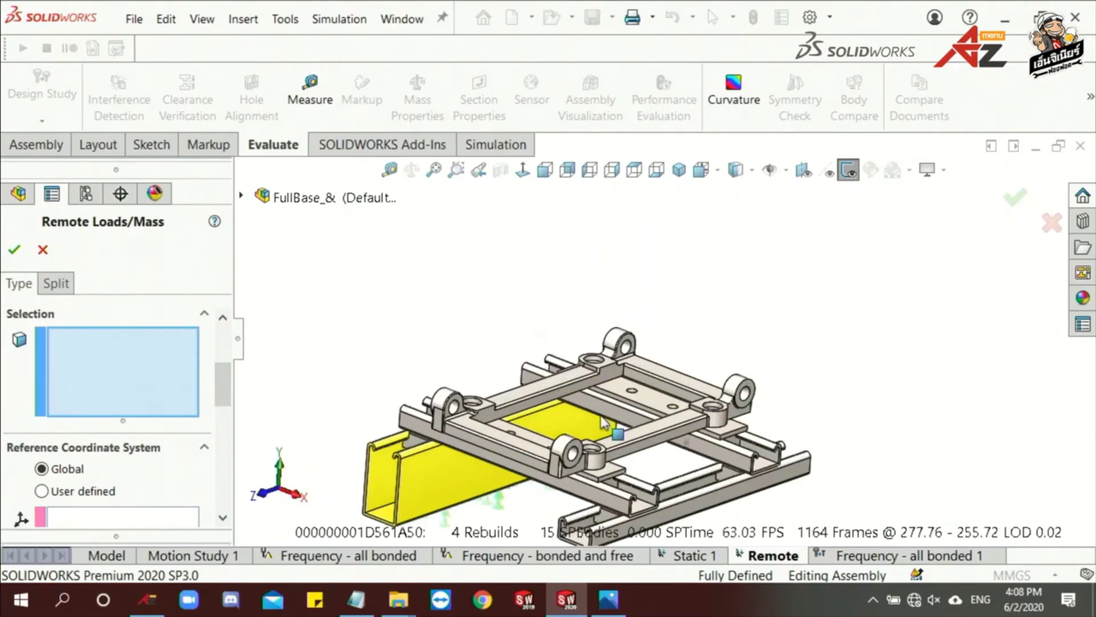
scroll(603, 422, "down", 2)
scroll(602, 422, "down", 2)
scroll(603, 423, "down", 1)
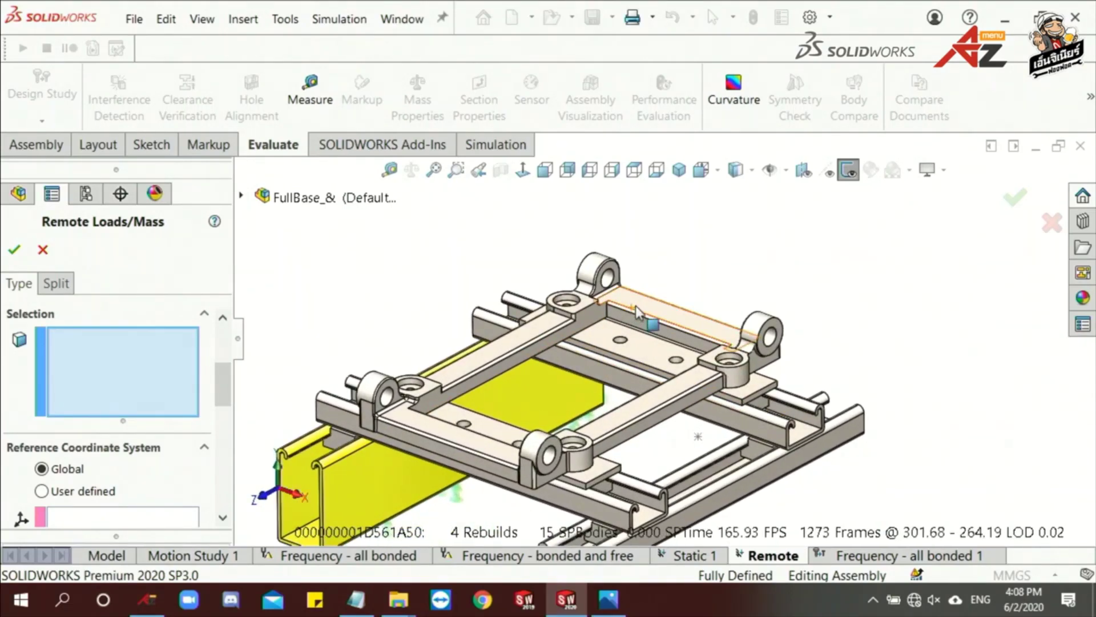
Select the four top faces of MotorBase as the remote load's faces.
left_click(637, 311)
left_click(671, 394)
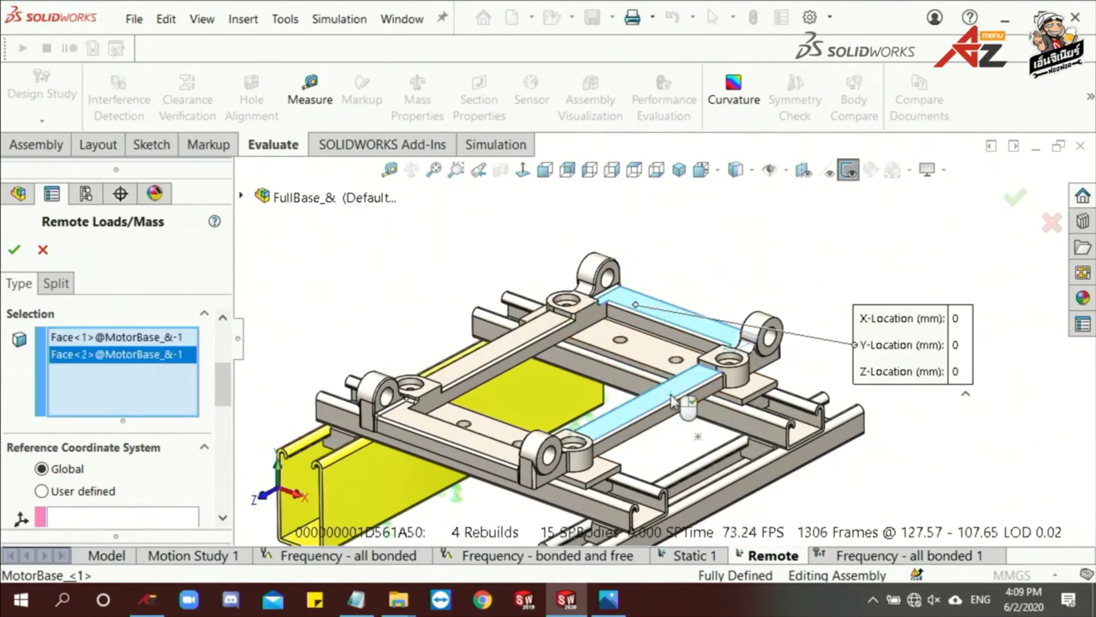
left_click(474, 451)
left_click(497, 365)
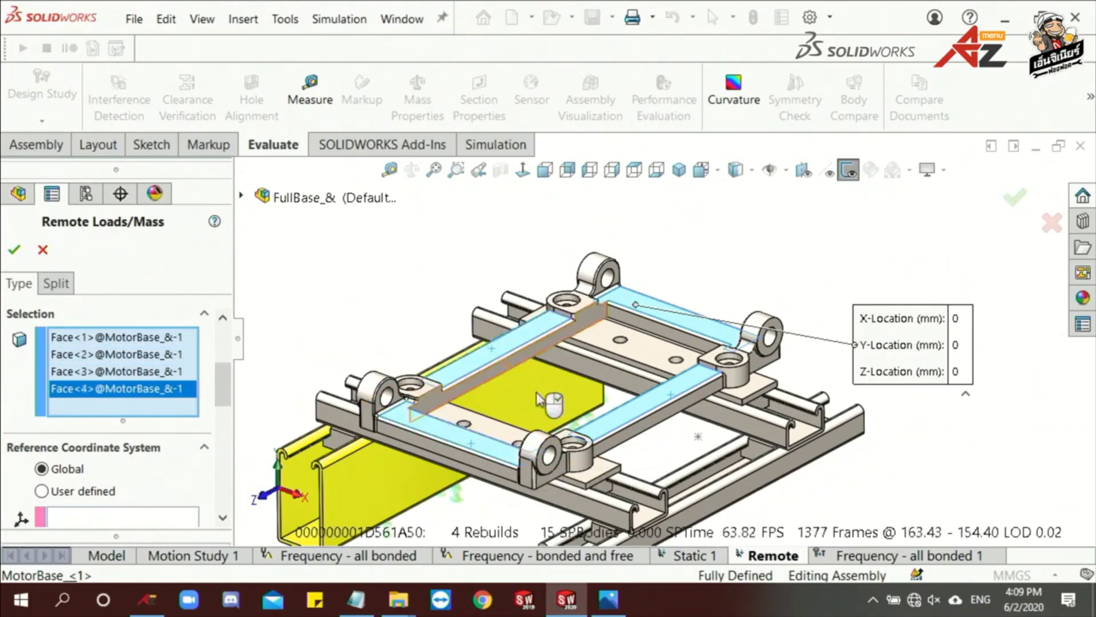
scroll(546, 393, "up", 1)
scroll(546, 393, "up", 2)
scroll(545, 393, "up", 1)
scroll(545, 392, "up", 1)
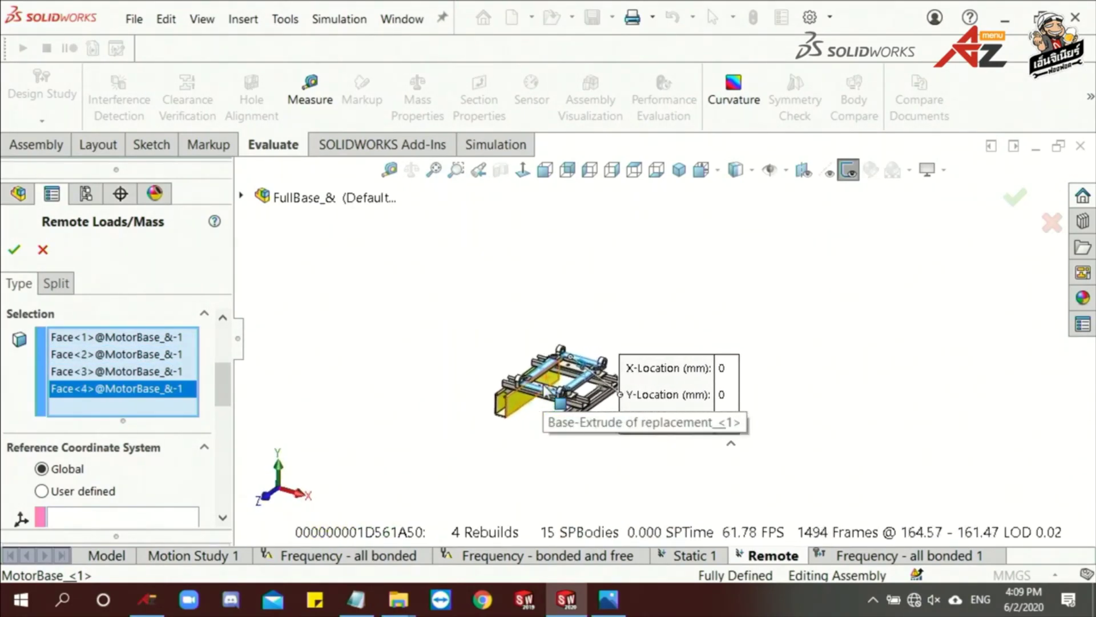
scroll(545, 393, "up", 1)
Enter remote load location X 20, Y 235 (correcting 240), Z -120 mm.
left_click_drag(219, 391, 220, 416)
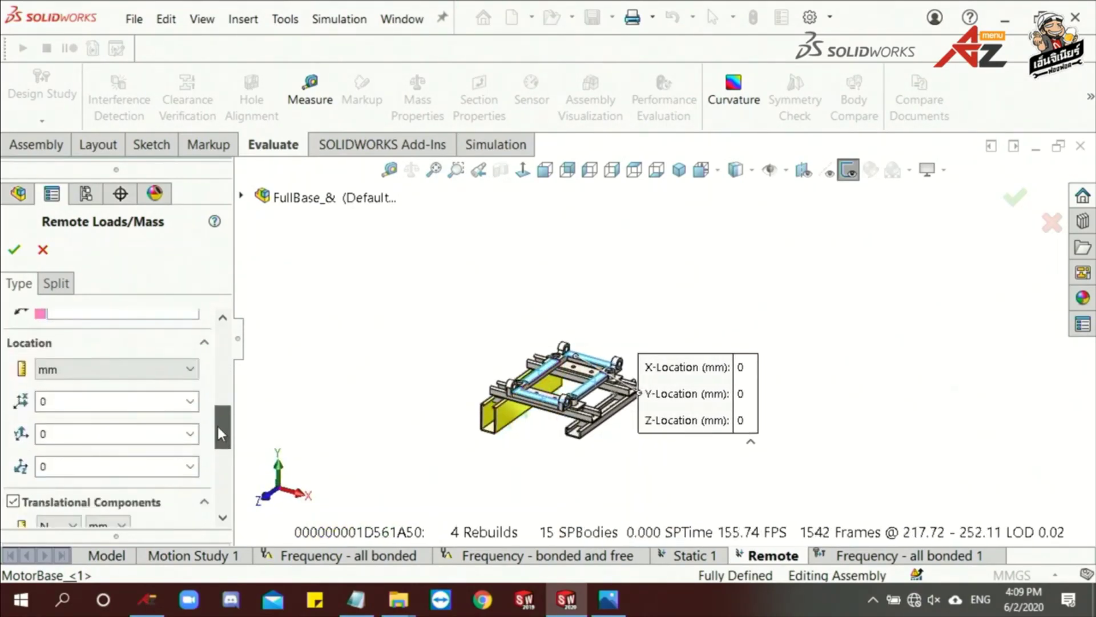
left_click(110, 434)
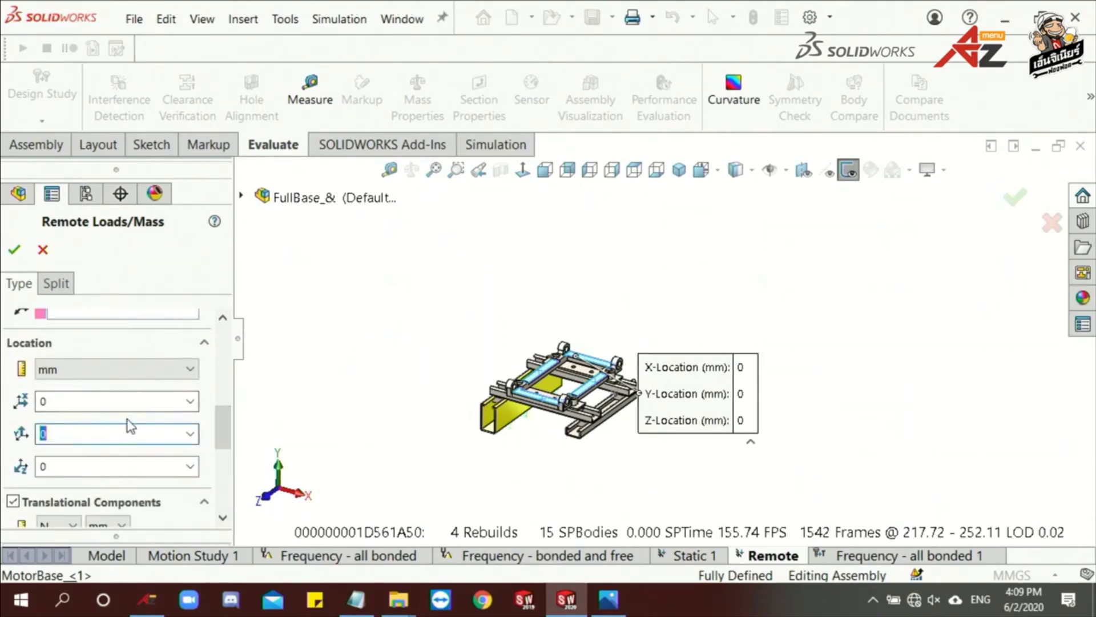
left_click(125, 401)
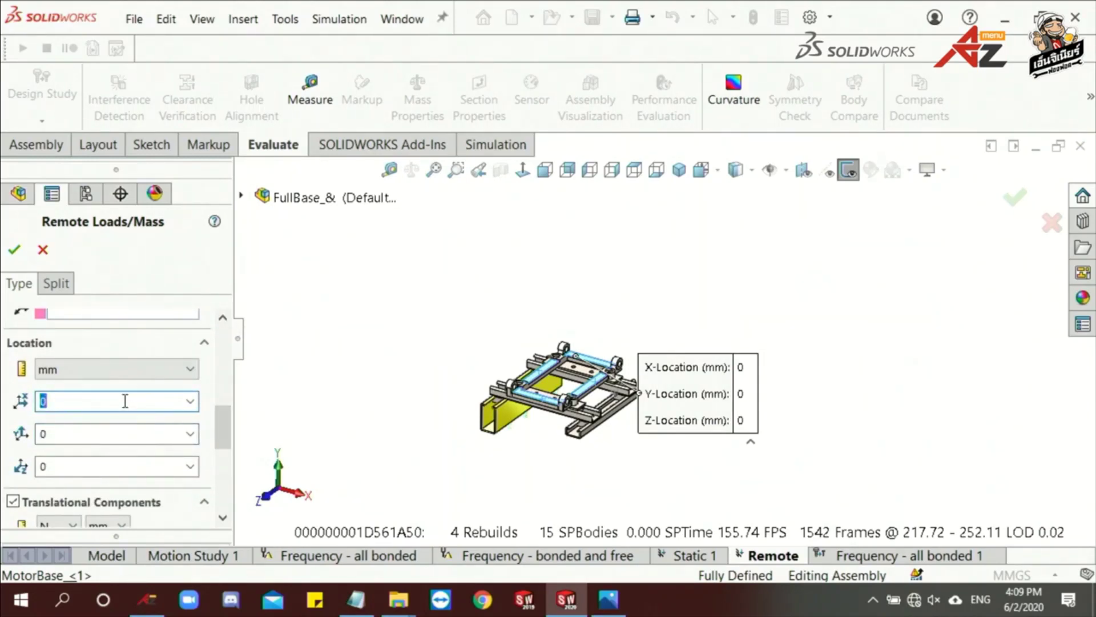
type("20")
key("Tab")
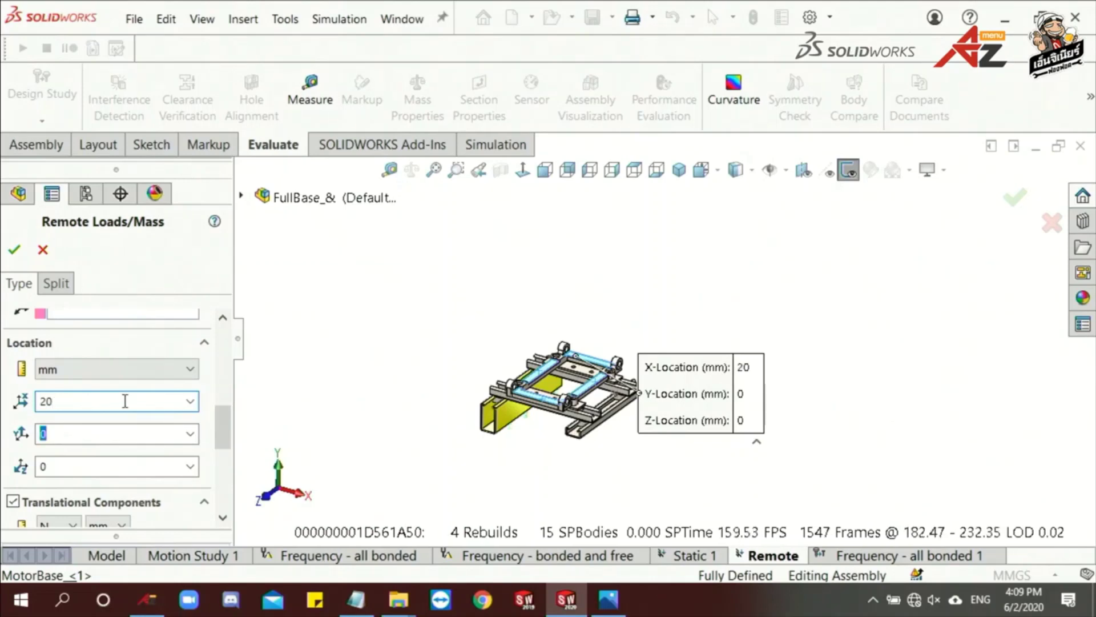
type("24")
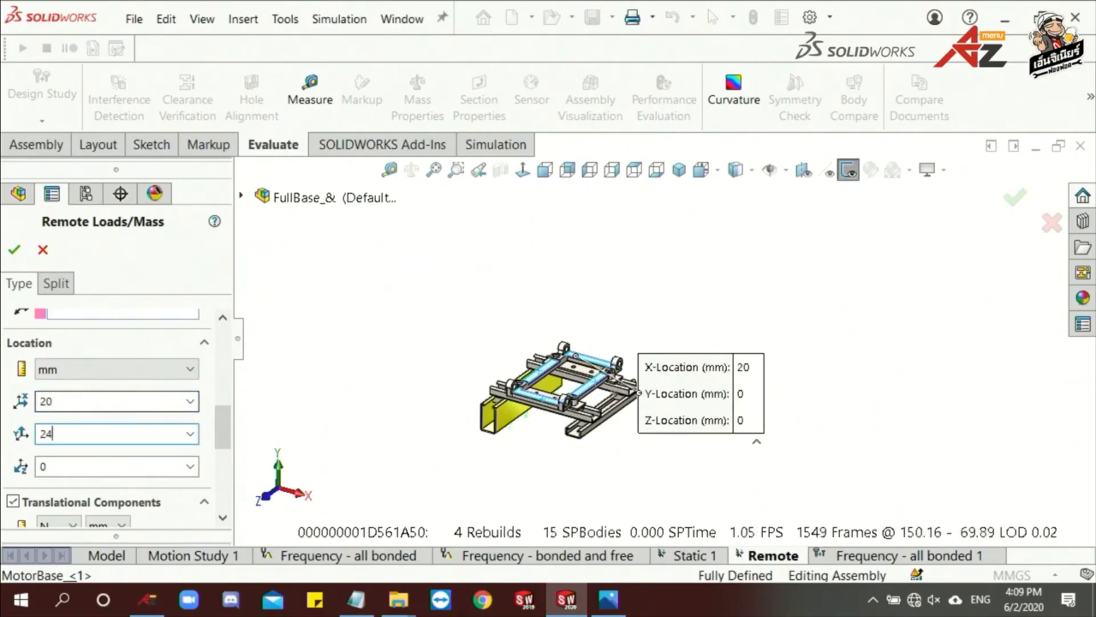
type("0")
key("Tab")
double_click(80, 434)
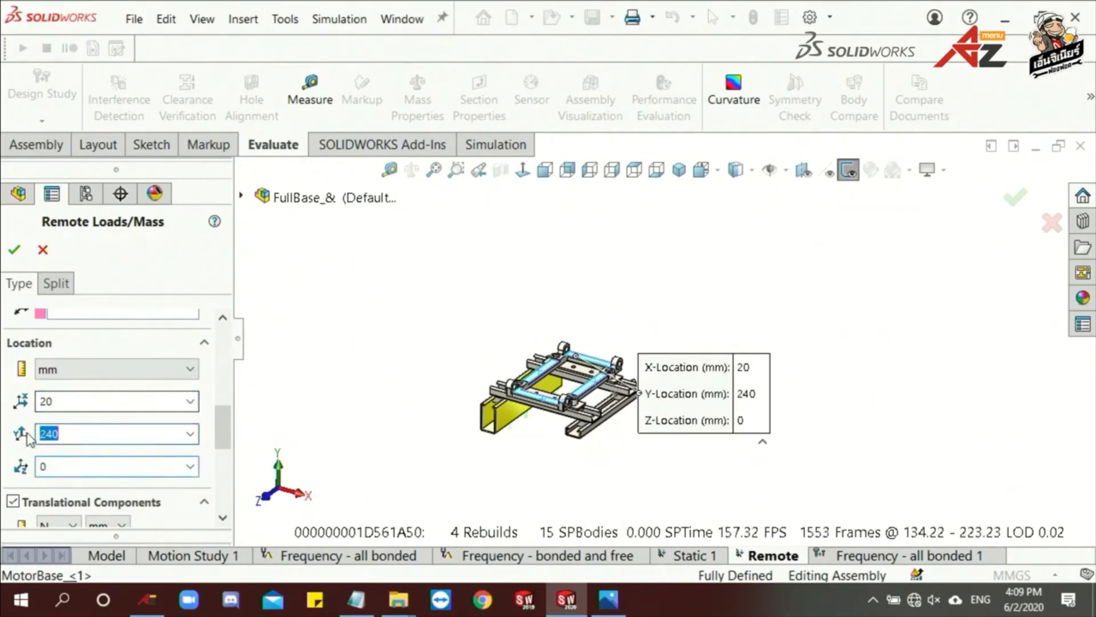
type("235")
double_click(76, 465)
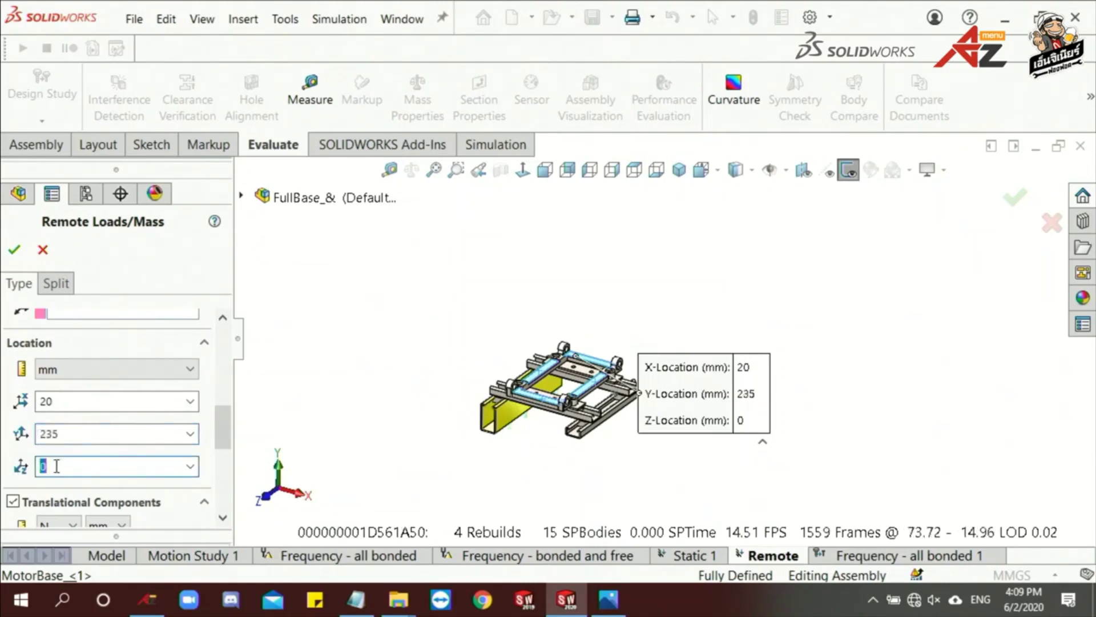
type("-120")
key("Tab")
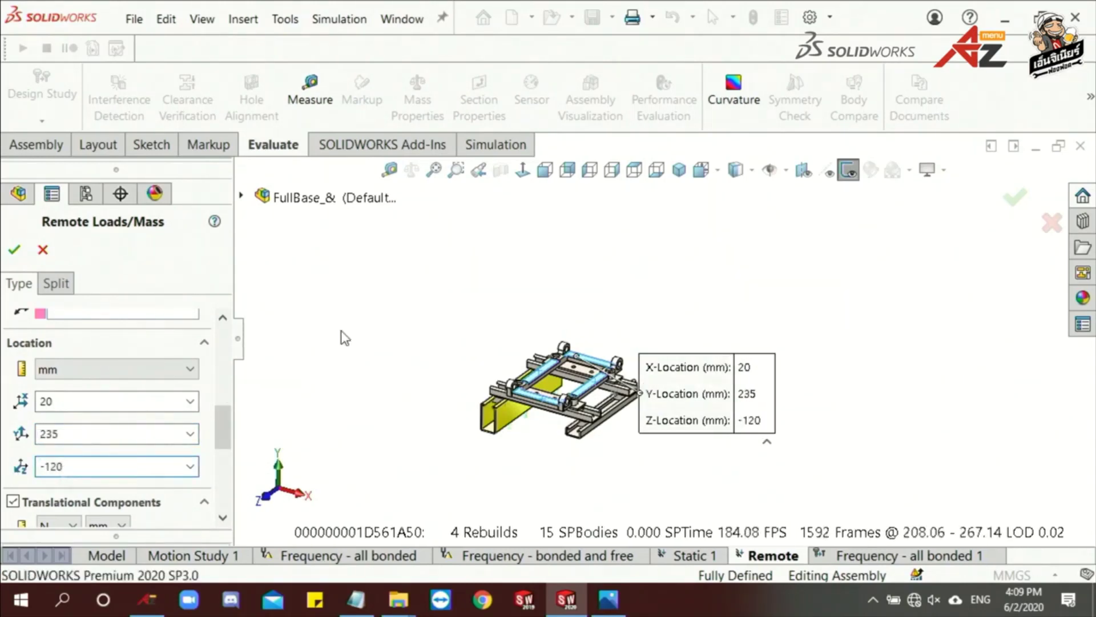
Apply a reversed 10000 N Y-direction force and confirm the remote load.
left_click_drag(222, 423, 222, 447)
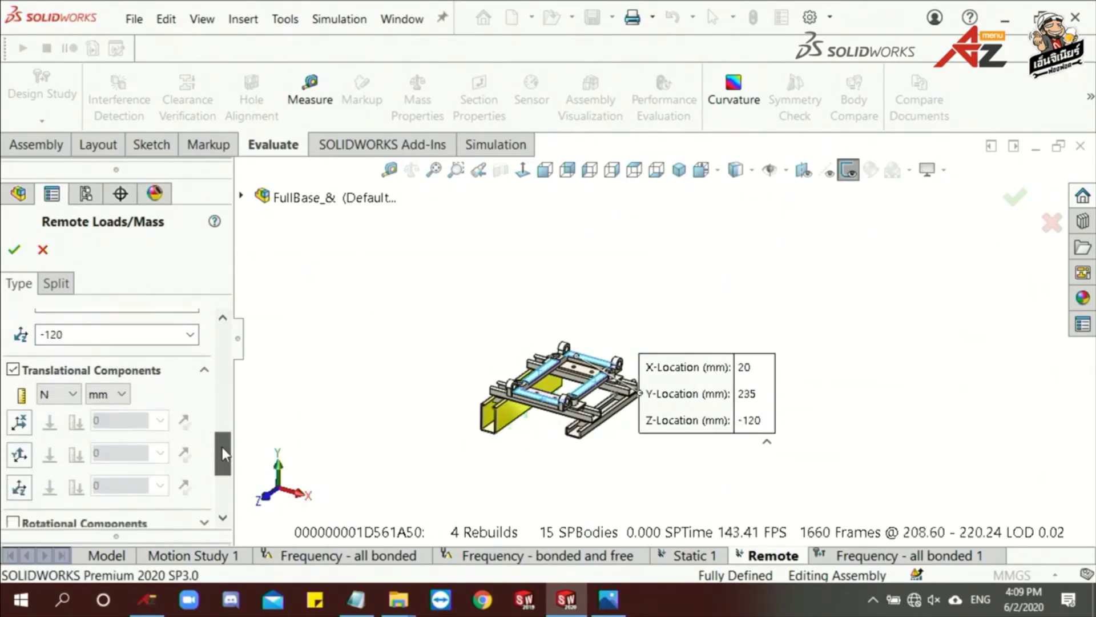
left_click(19, 454)
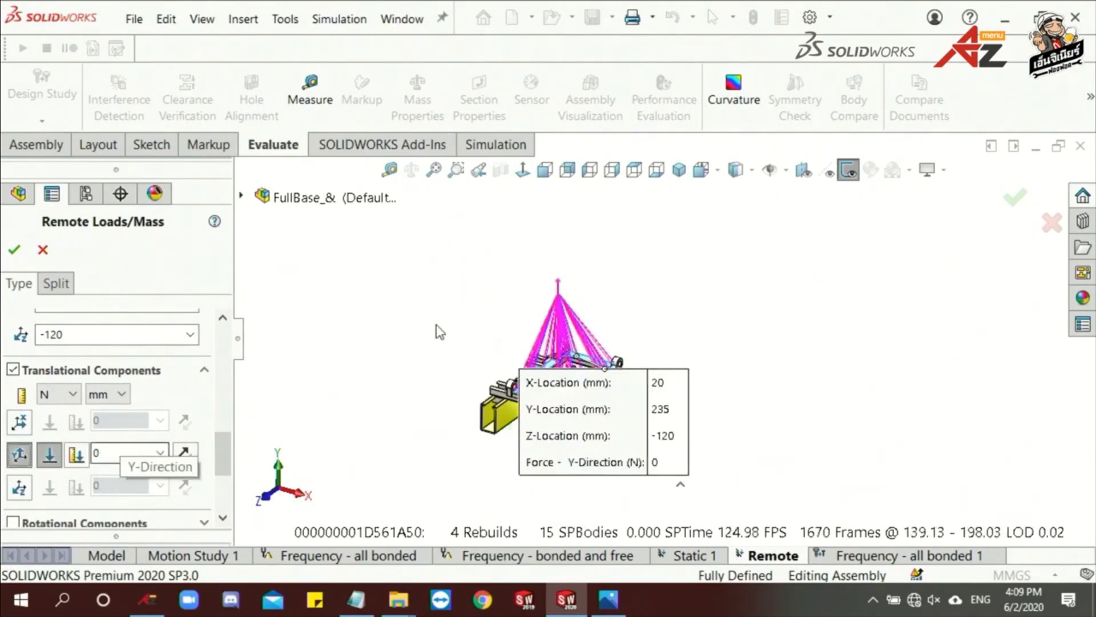
scroll(531, 314, "down", 3)
scroll(573, 311, "down", 3)
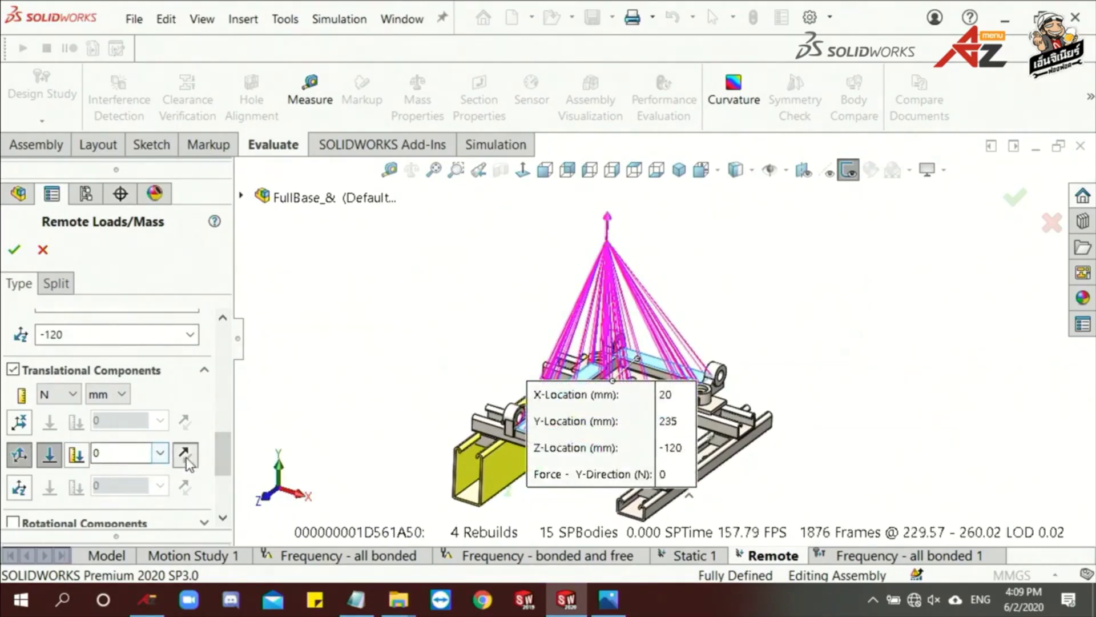
double_click(138, 455)
type("100")
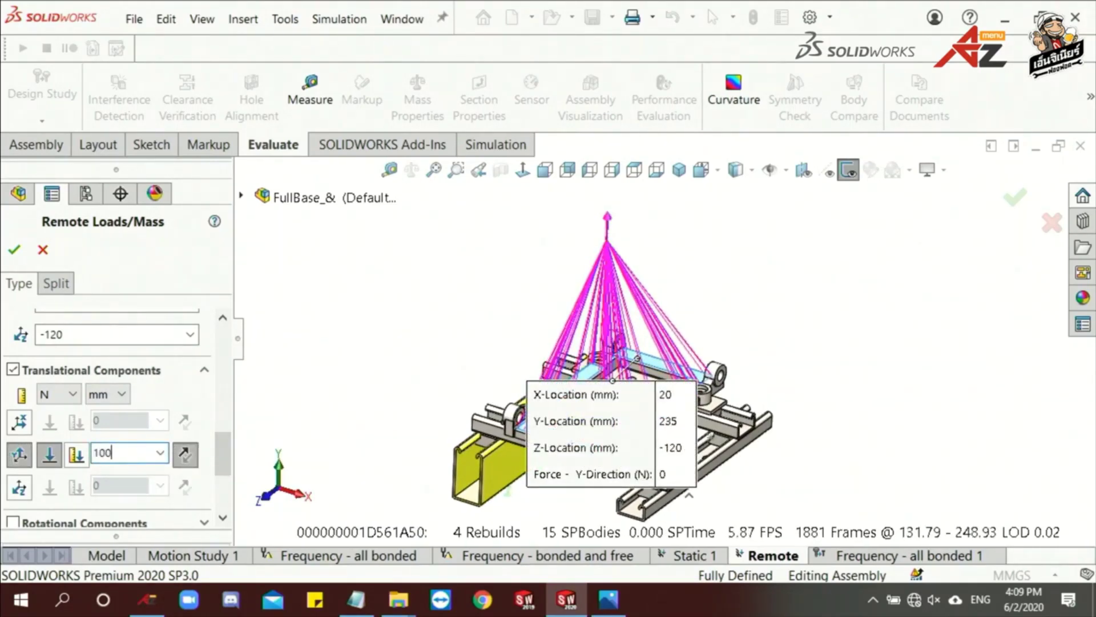
type("00")
key("Return")
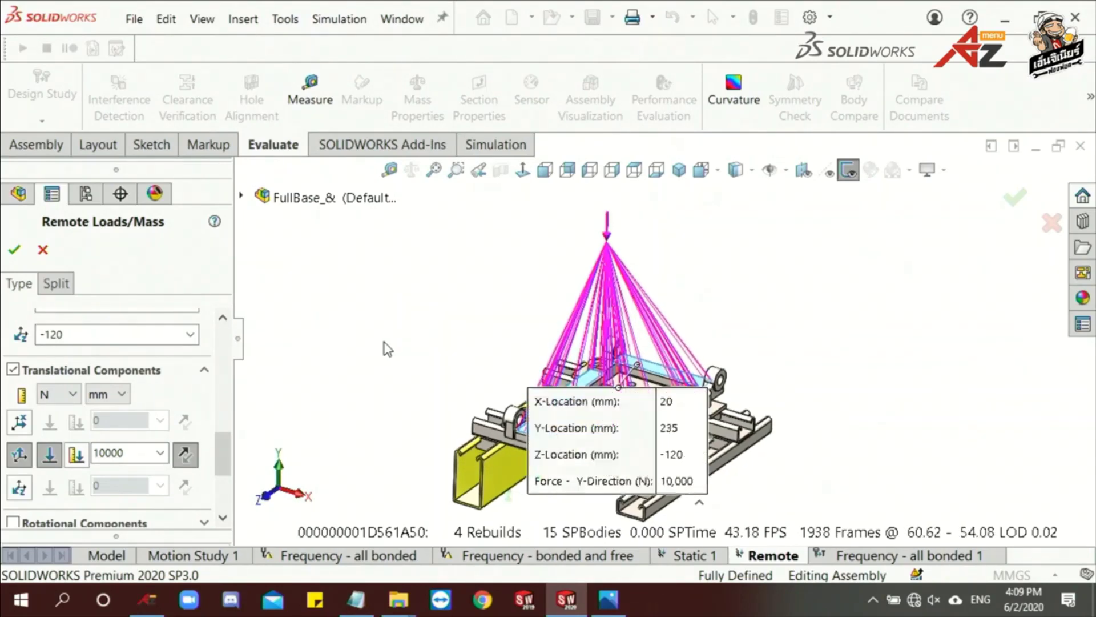
left_click(14, 250)
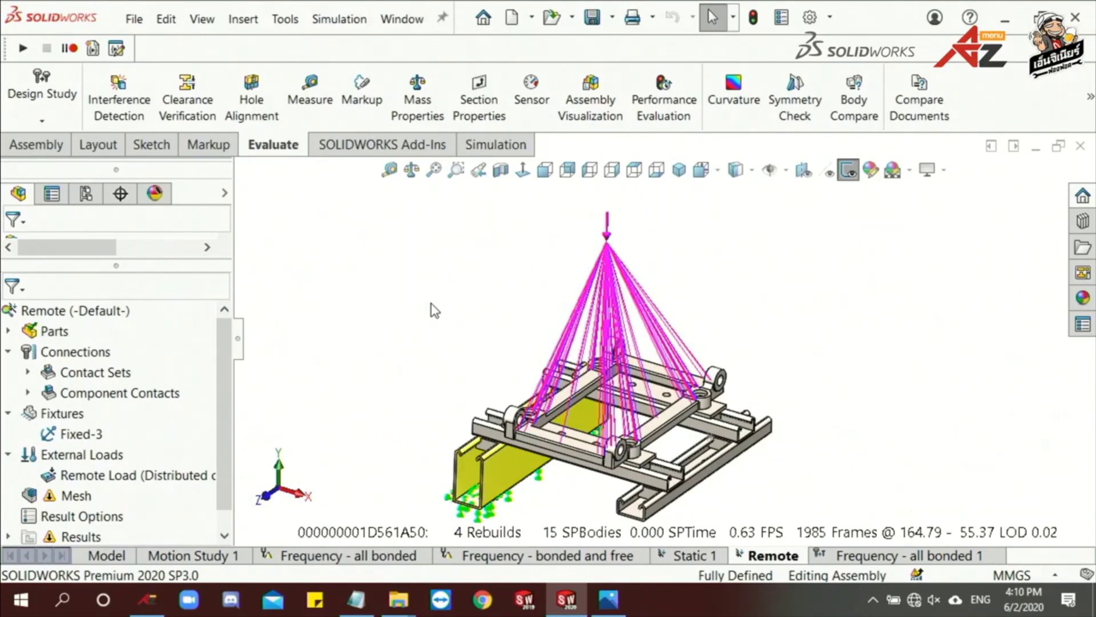
Switch to the Static 1 study.
left_click(693, 554)
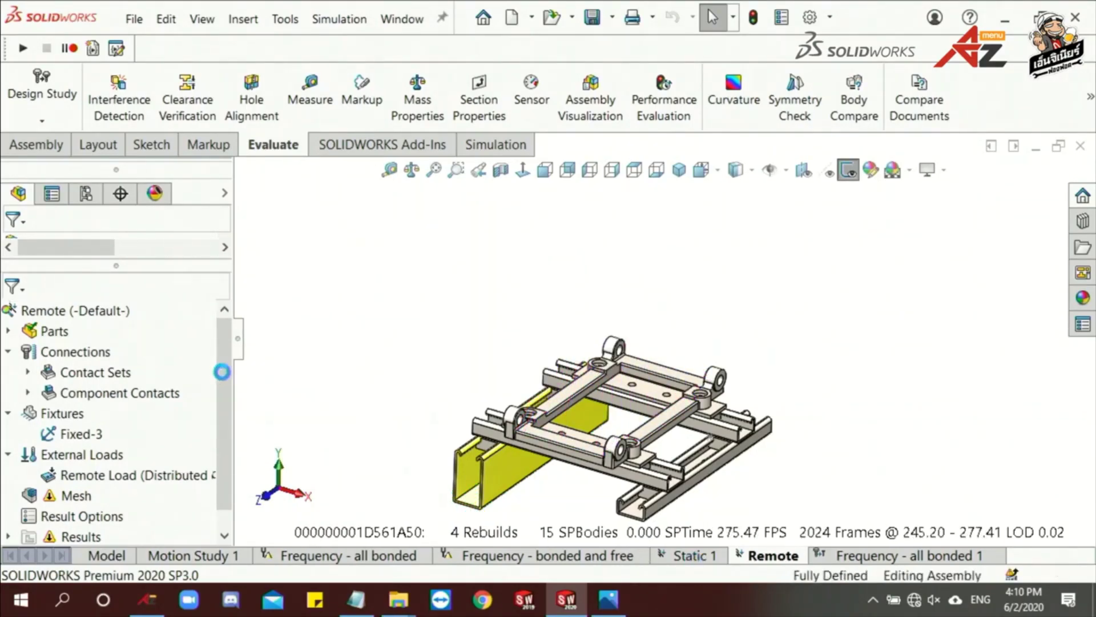
Expand Results and display Stress1 von Mises plot, peaking at 493.749 N/mm^2.
left_click(8, 329)
scroll(179, 384, "down", 1)
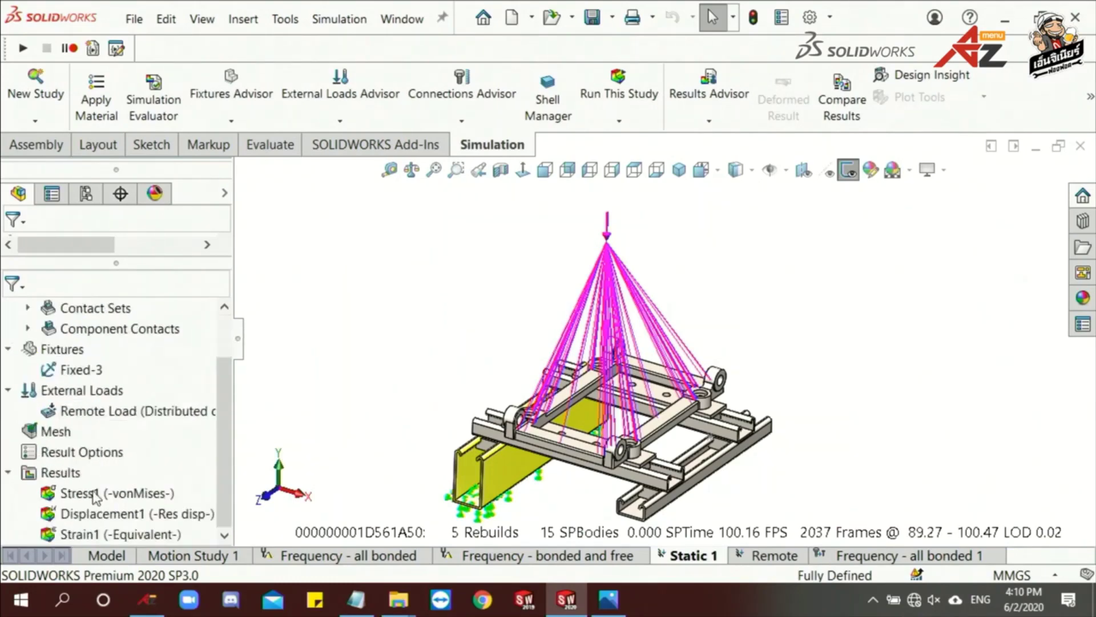
double_click(98, 492)
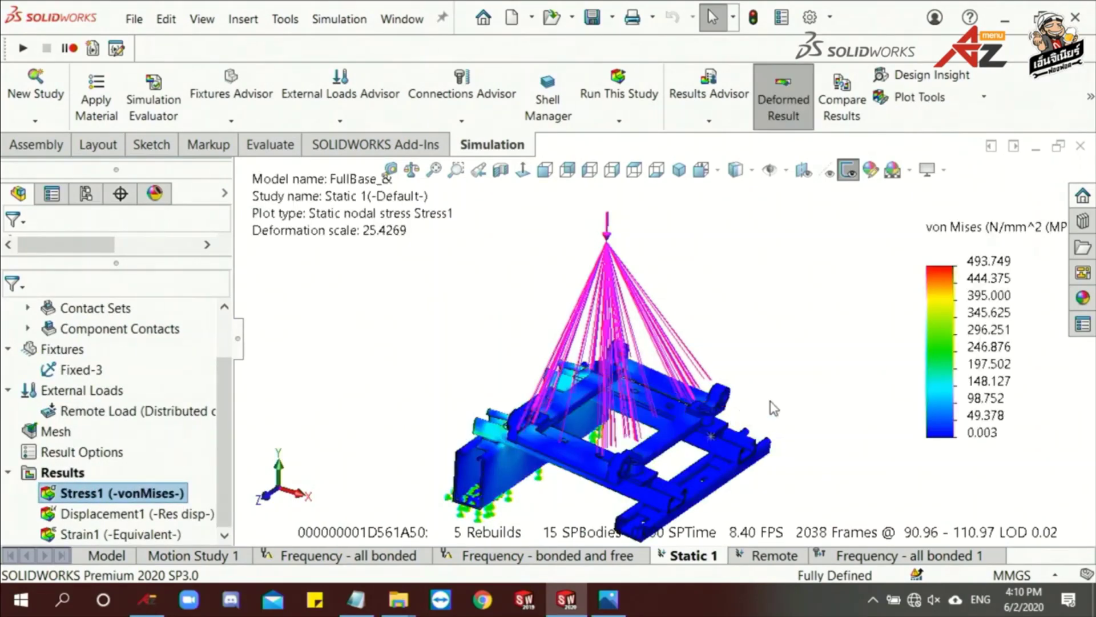